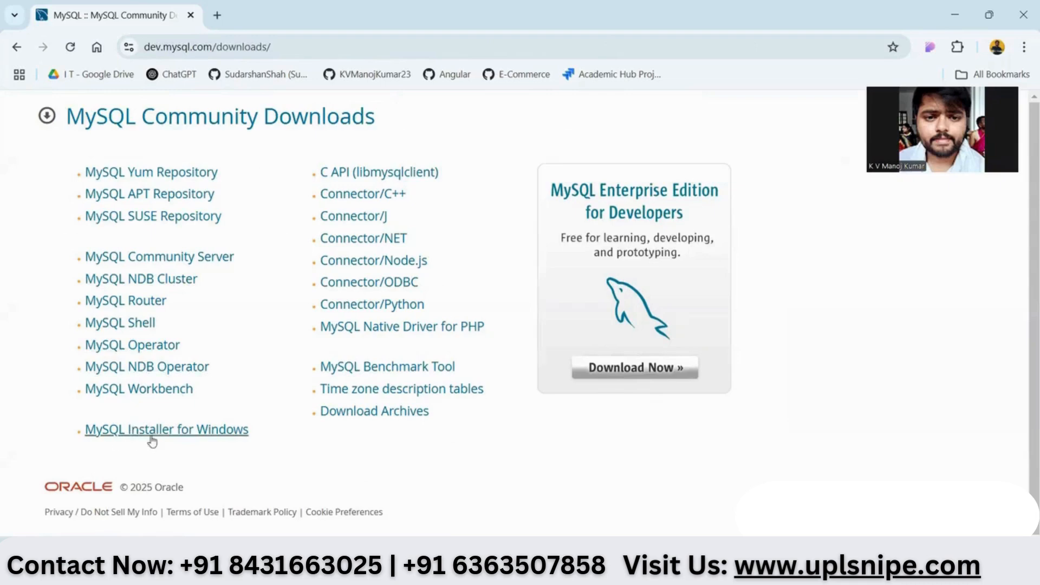
- Go to the MySQL Installer for Windows download page from the Community Downloads list
left_click(181, 436)
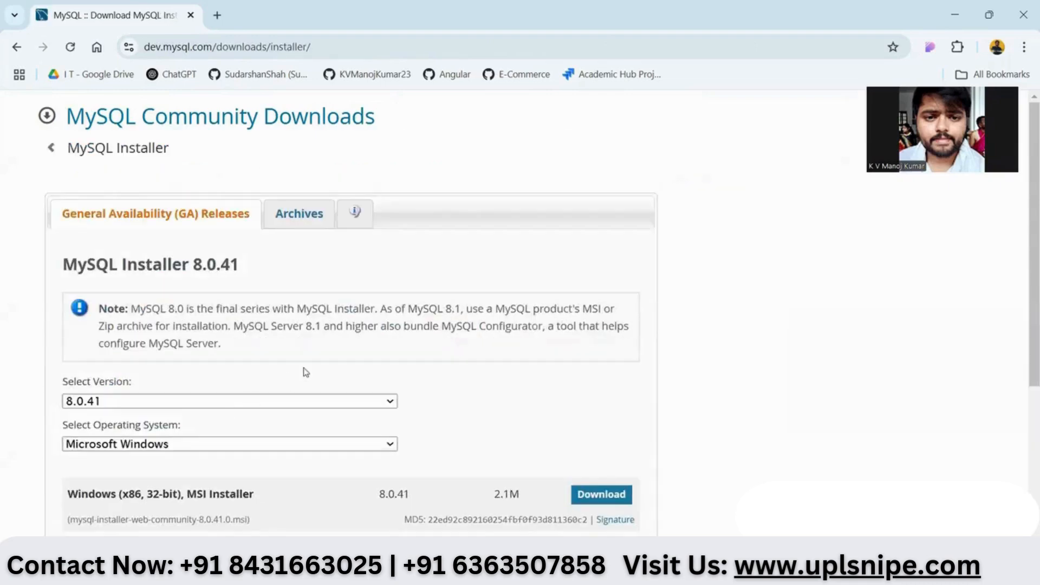
- Choose Download for the 352.2M MySQL Installer 8.0.41 Windows MSI
scroll(307, 372, "down", 2)
scroll(216, 353, "down", 1)
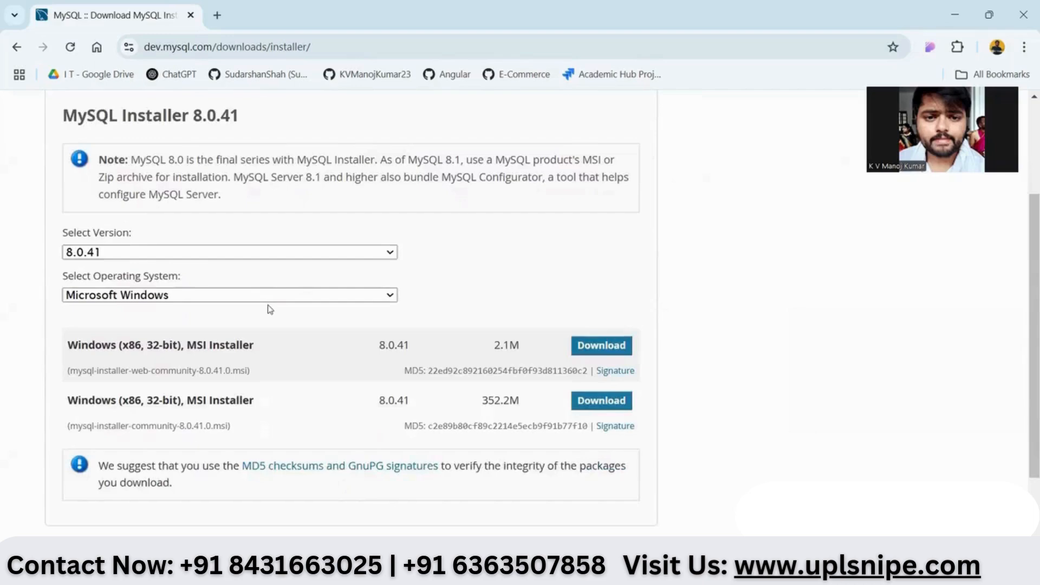
scroll(270, 310, "down", 1)
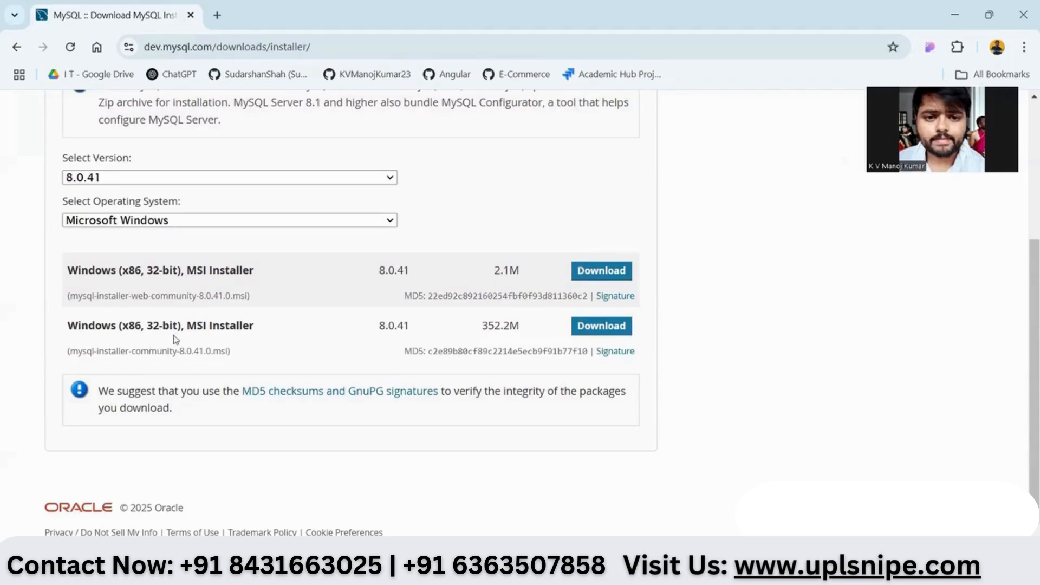
left_click(600, 332)
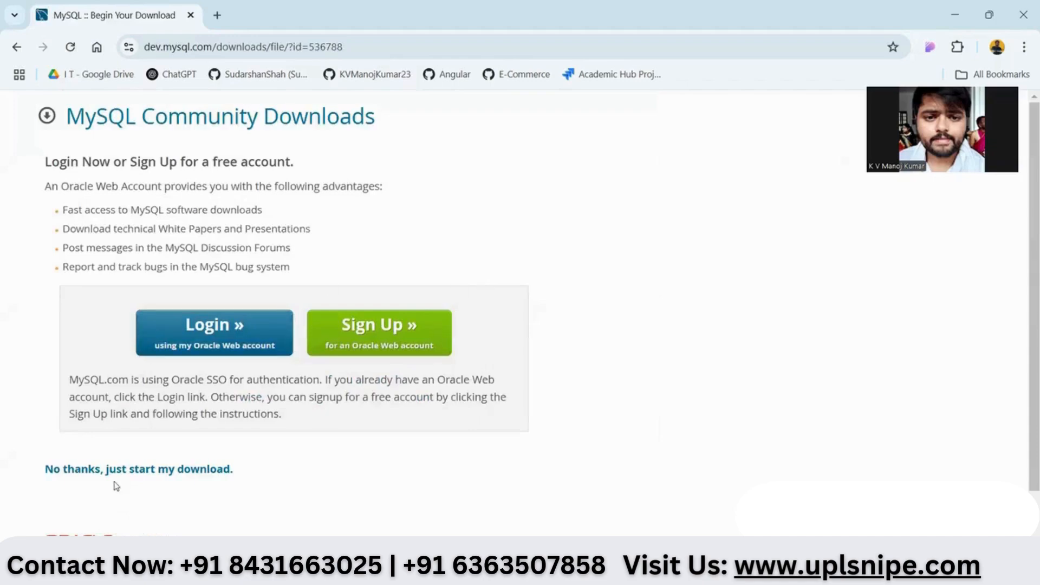
- Download mysql-installer-community-8.0.41.0.msi without signing in and view Chrome's full download history
left_click(206, 469)
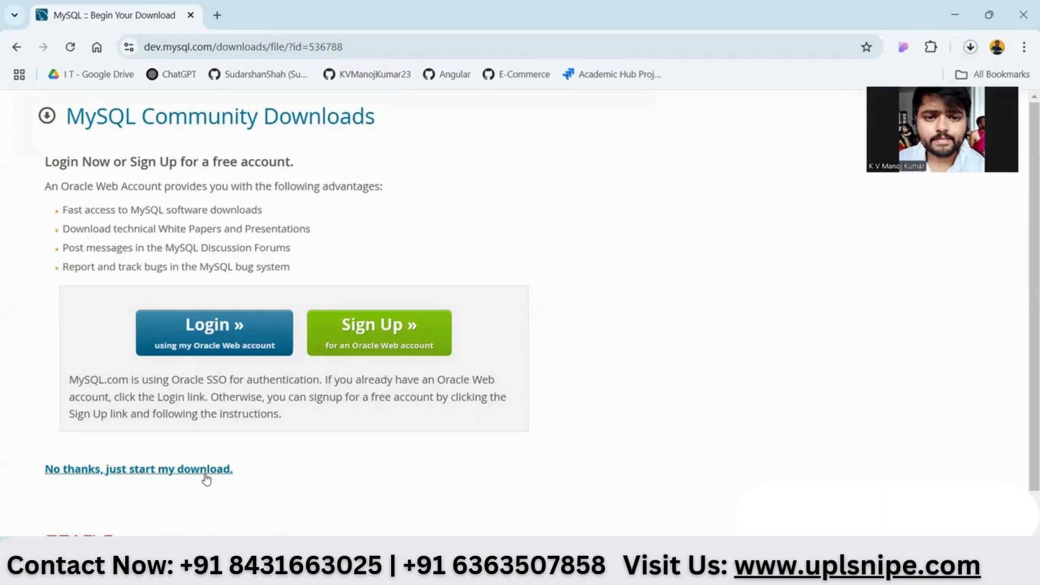
scroll(206, 482, "down", 2)
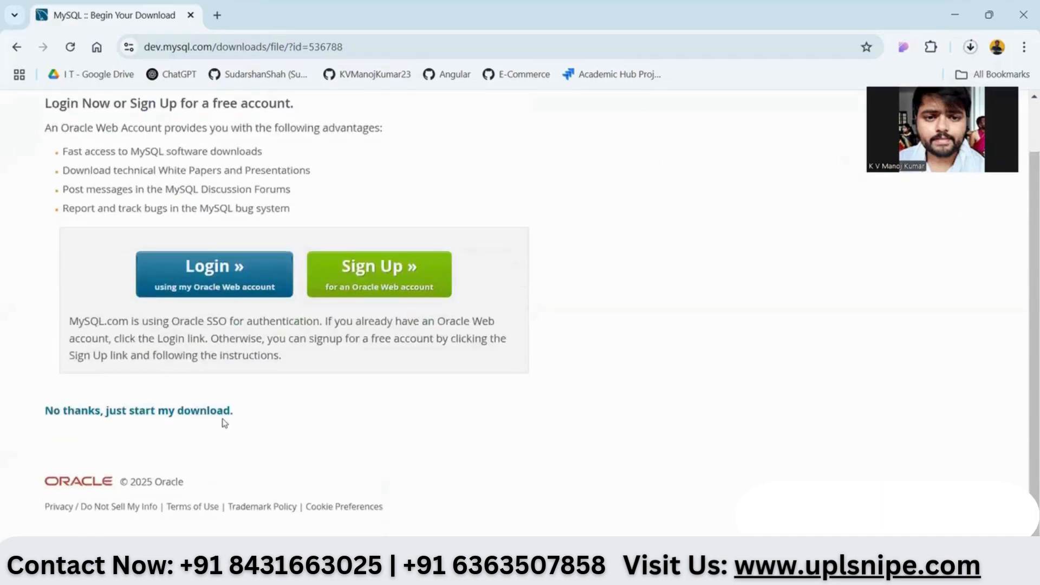
left_click(970, 49)
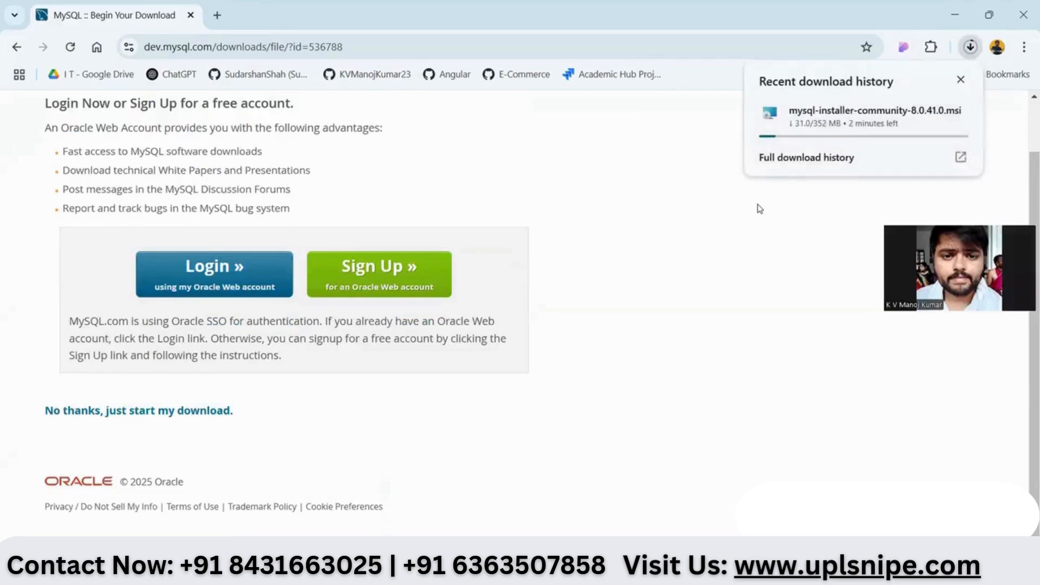
left_click(960, 157)
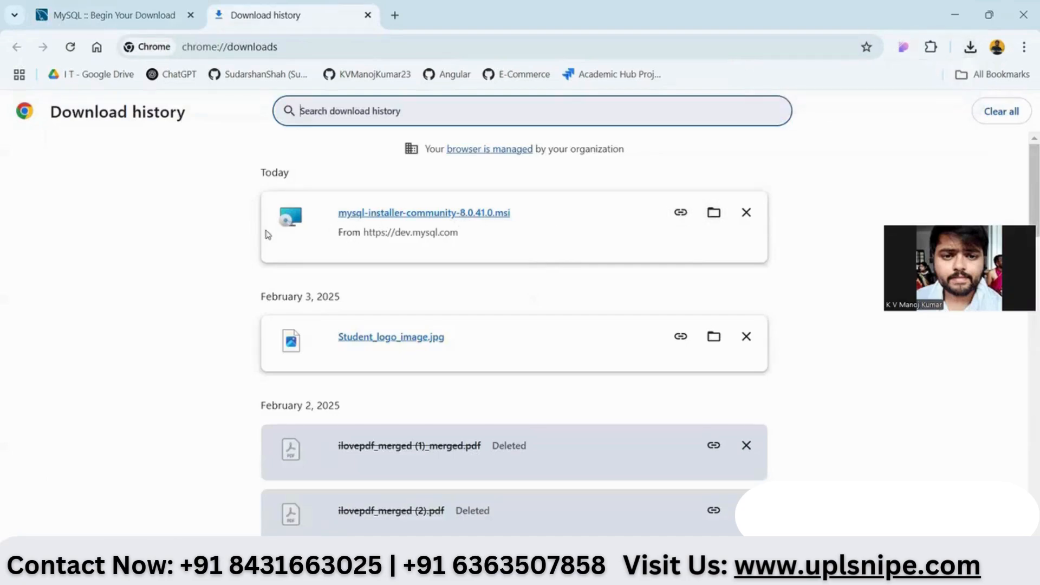
- Run the downloaded mysql-installer-community-8.0.41.0.msi, allowing it past the security warning
left_click(397, 215)
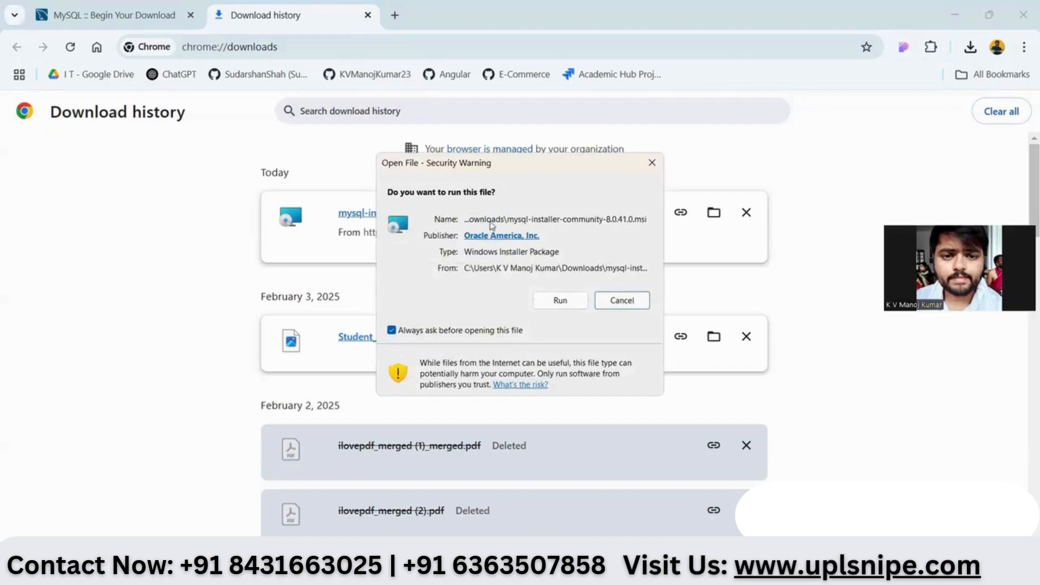
left_click(560, 301)
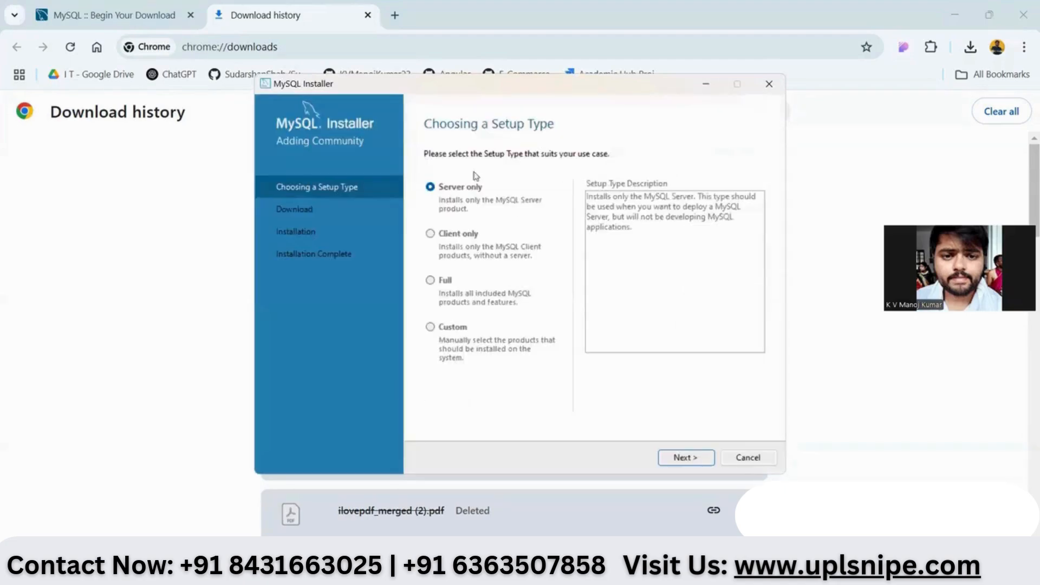
- Minimize Chrome and choose the Custom setup type in MySQL Installer
left_click(954, 14)
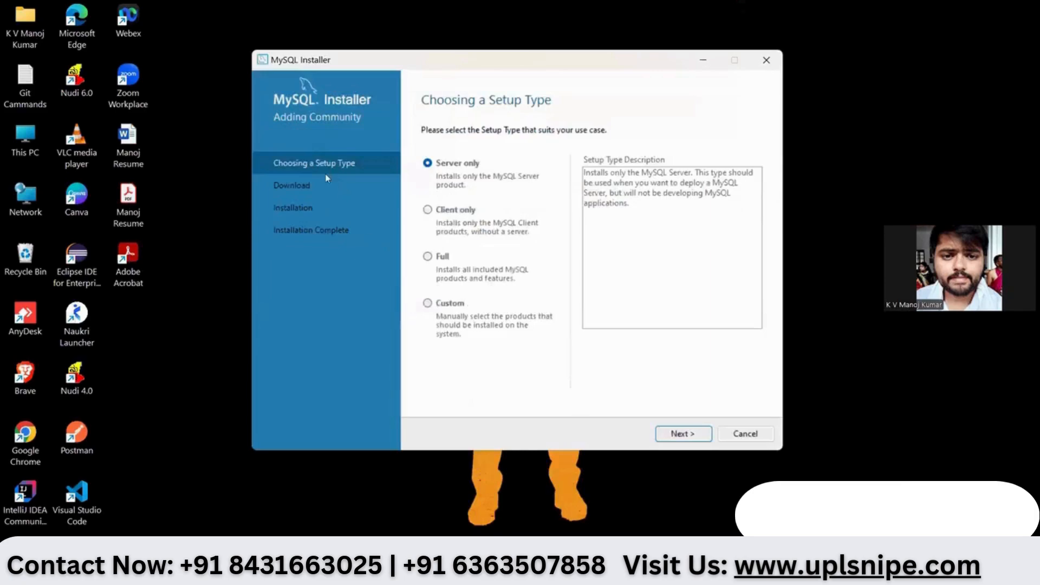
left_click(439, 332)
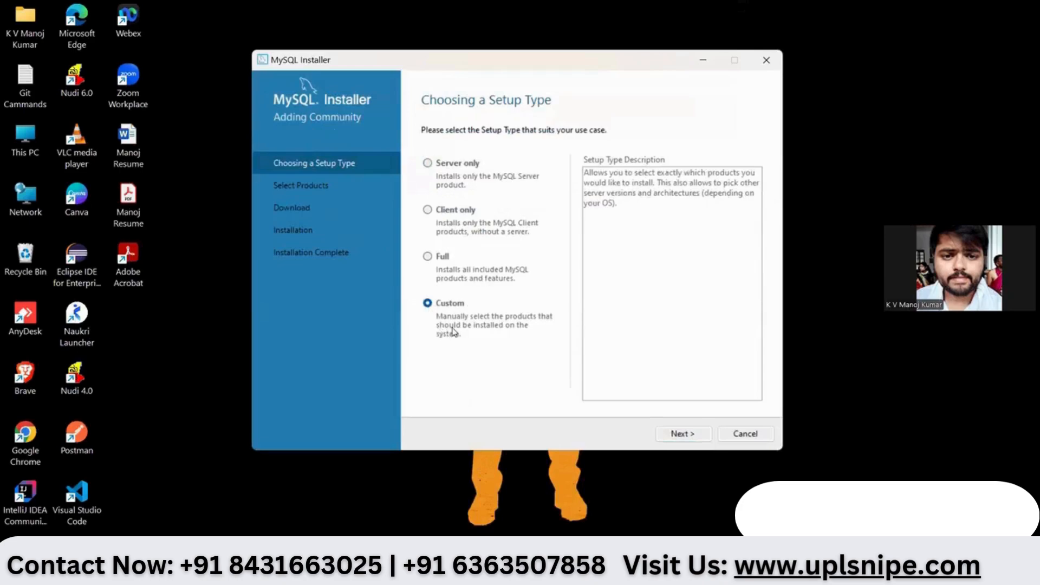
left_click(685, 433)
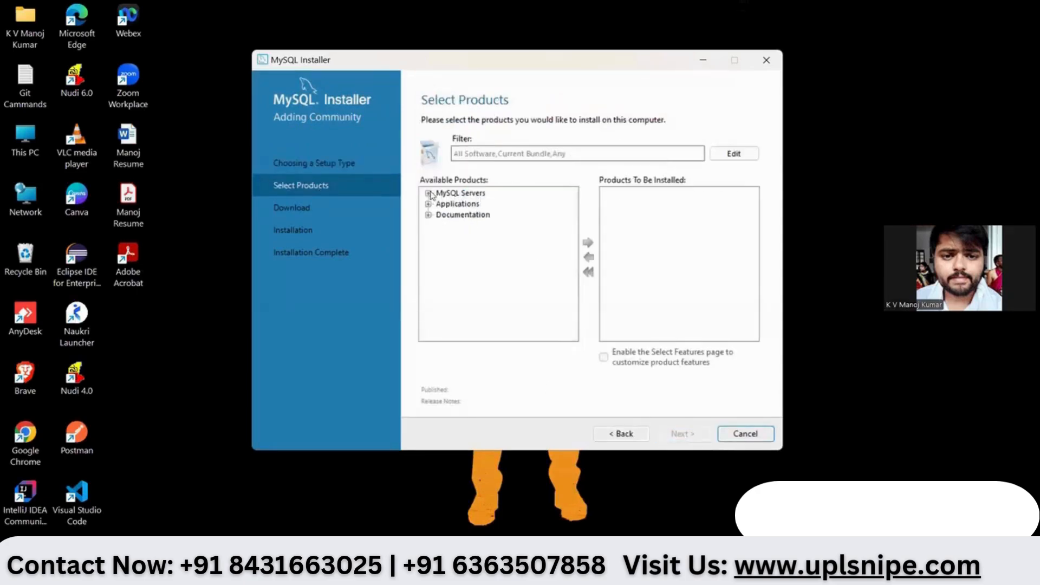
- Add MySQL Server 8.0.41 - X64 to the products to install
left_click(428, 193)
left_click(441, 205)
left_click(454, 215)
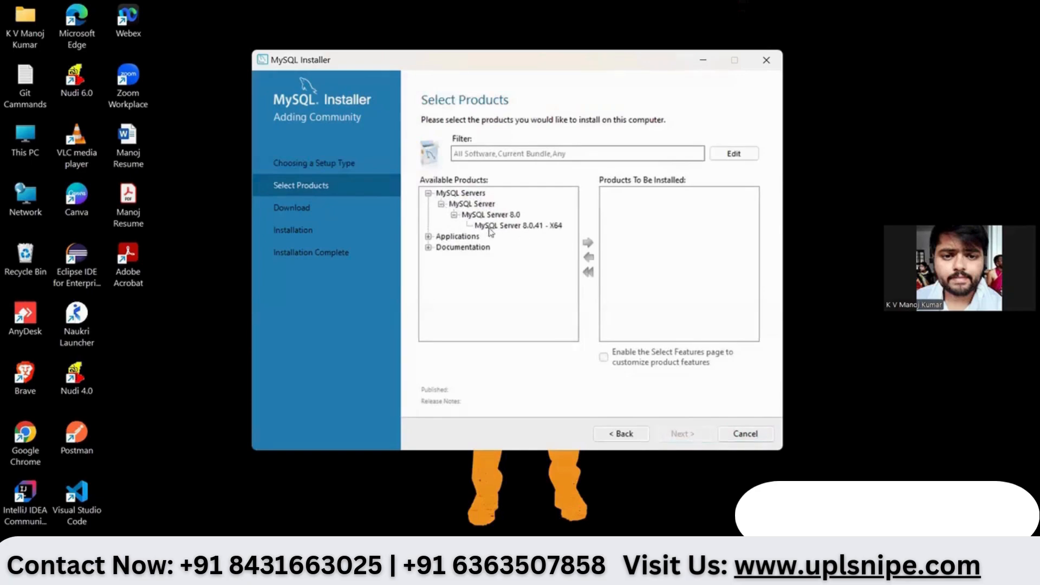
left_click(512, 226)
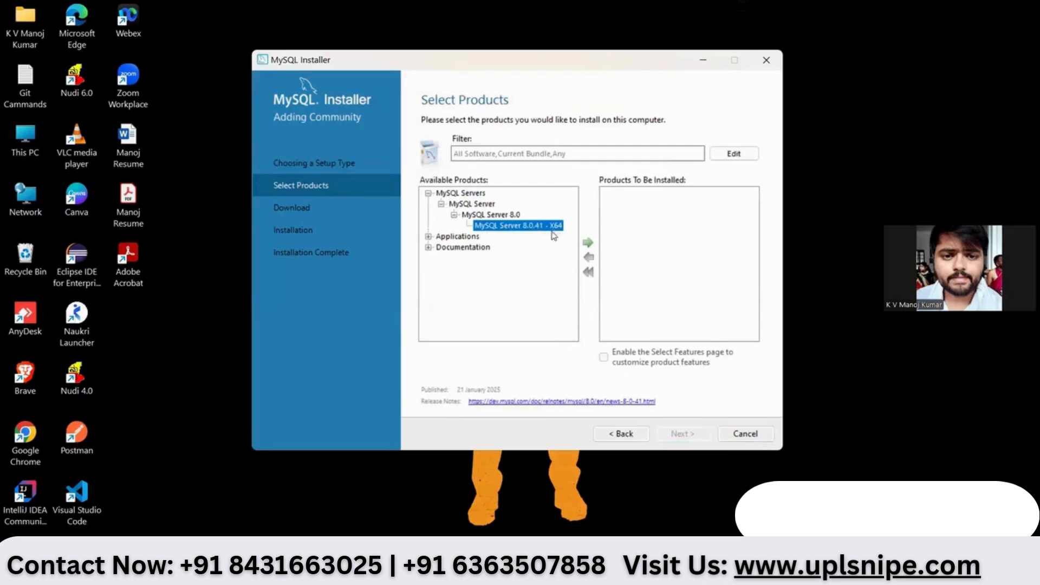
left_click(589, 243)
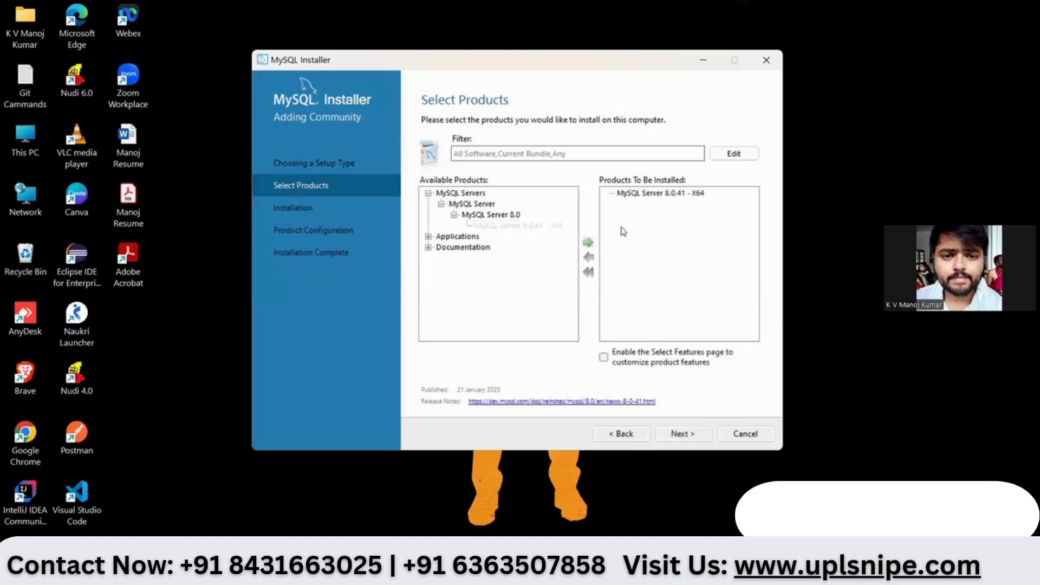
- Add MySQL Workbench 8.0.41 - X64 to the products to install
left_click(427, 238)
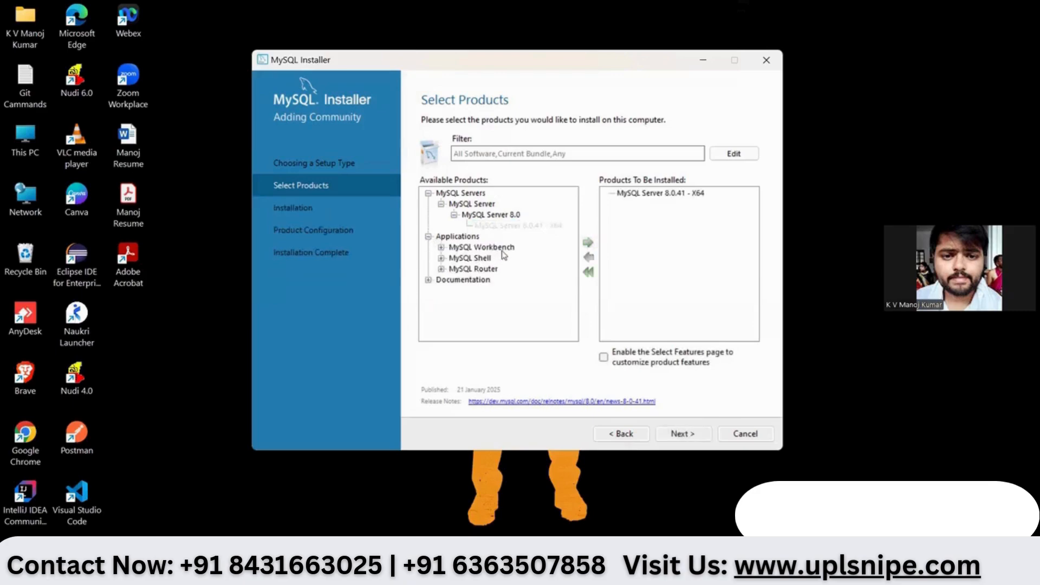
left_click(442, 248)
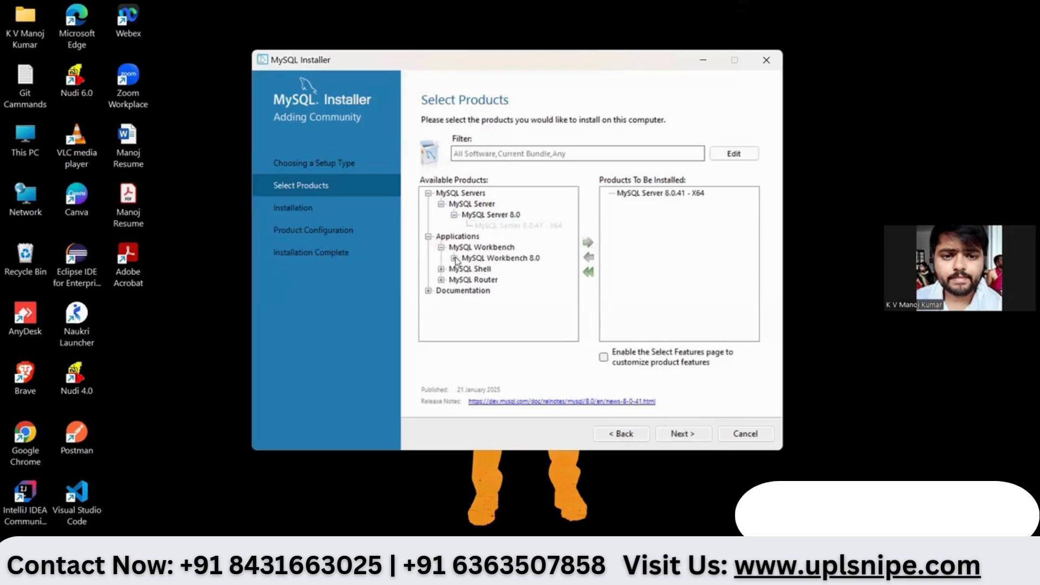
left_click(454, 259)
left_click(518, 270)
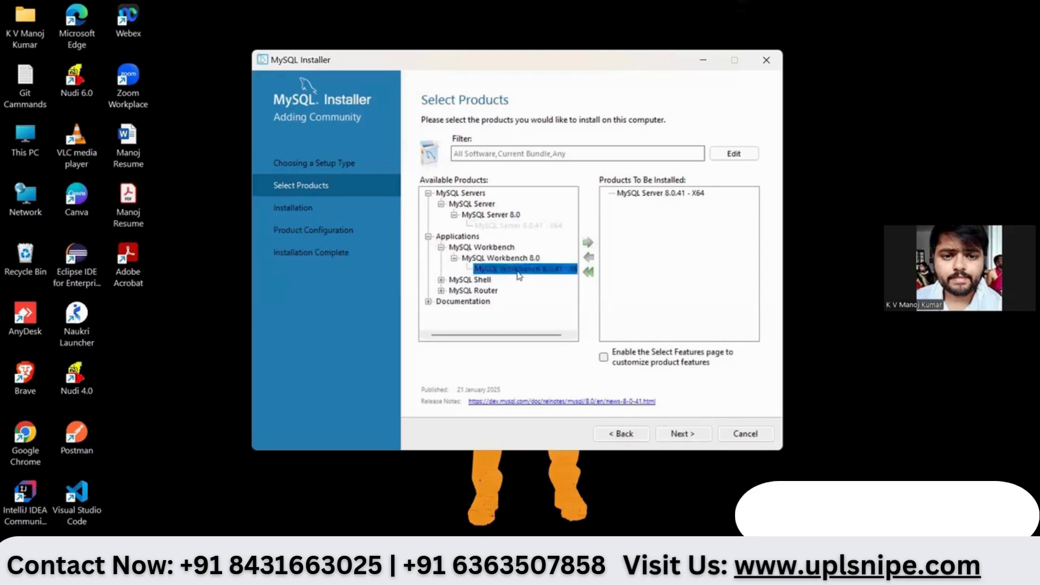
left_click(583, 243)
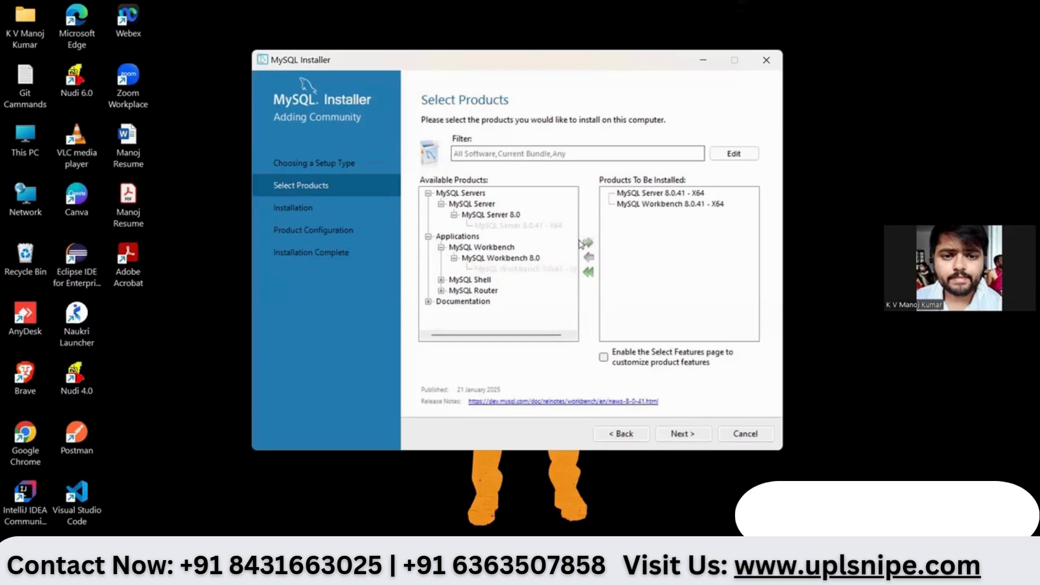
- Add MySQL Shell 8.0.41 - X64 to the install list and continue to Installation
left_click(441, 280)
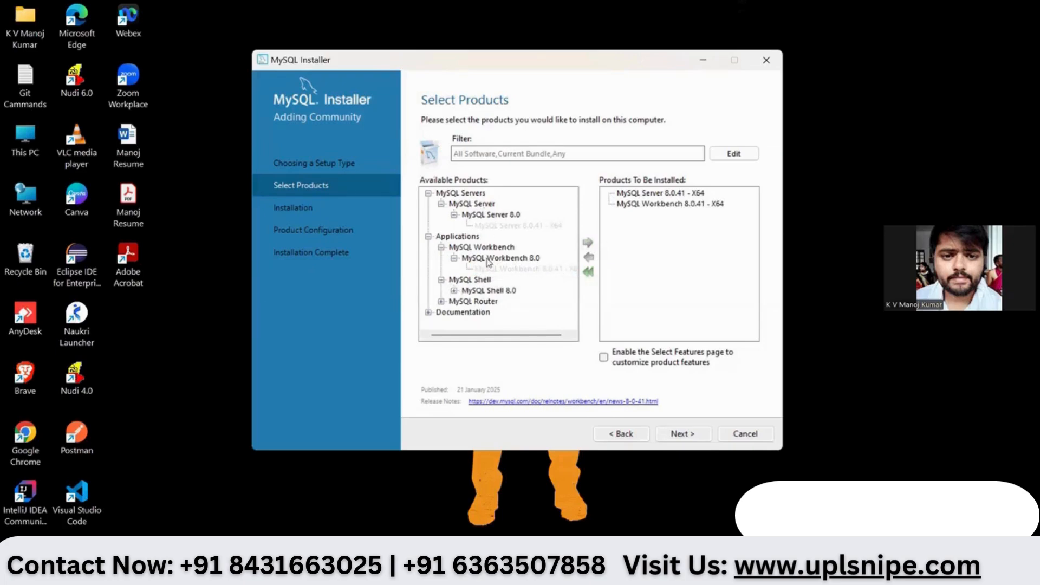
left_click(454, 291)
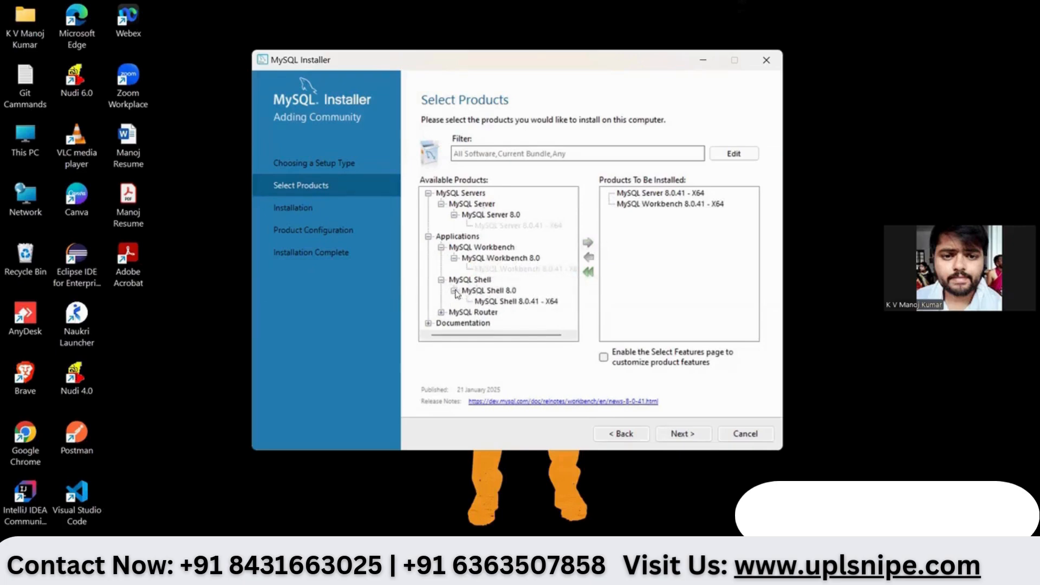
left_click(509, 302)
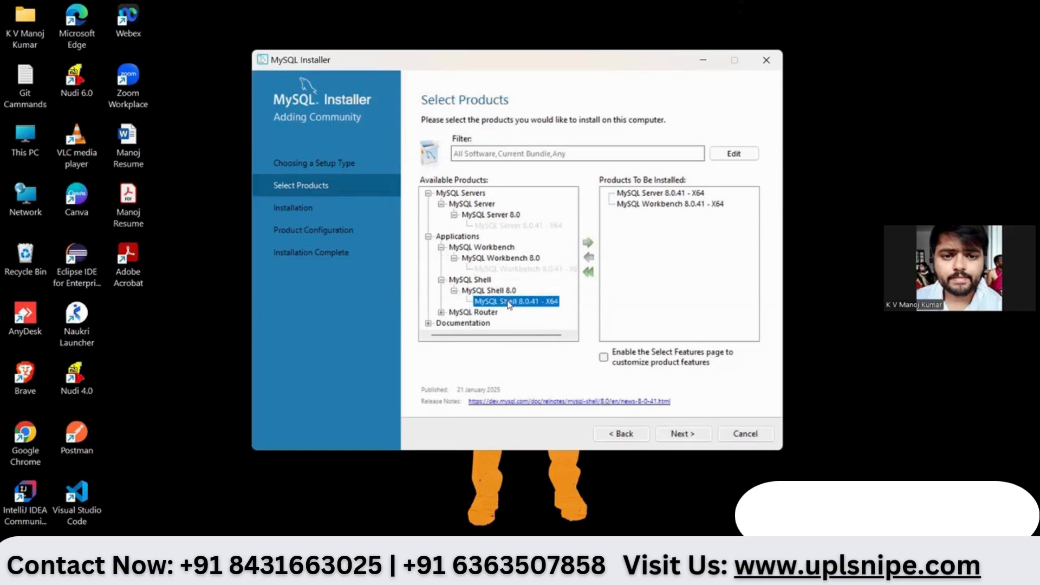
left_click(588, 245)
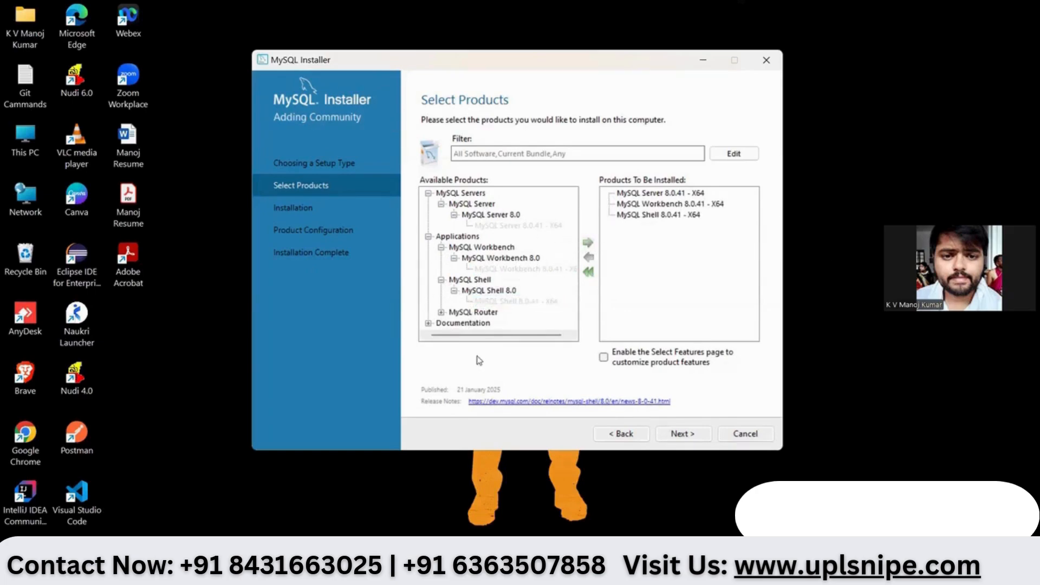
left_click(678, 436)
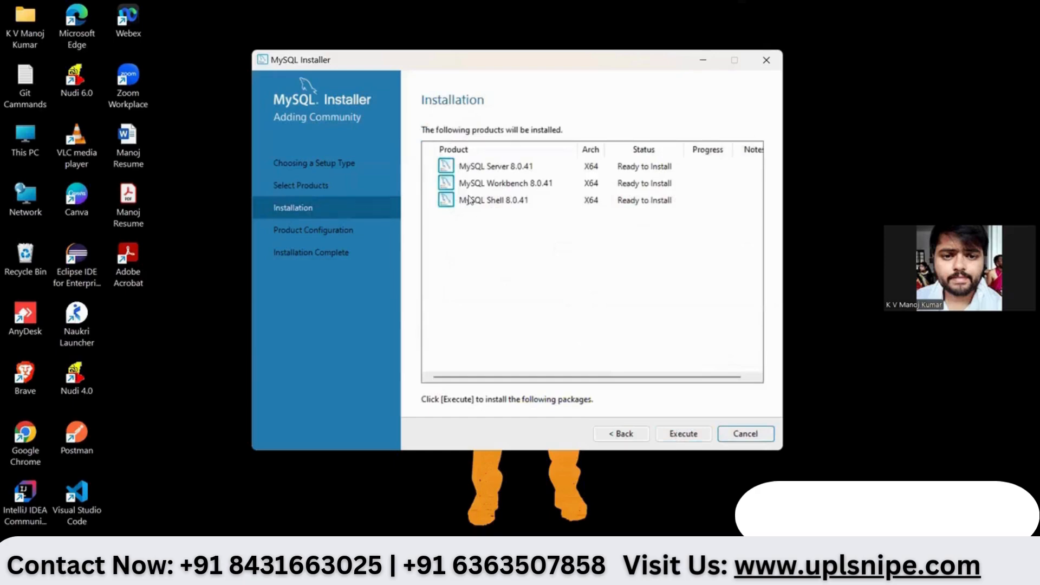
- Execute the installation of MySQL Server, Workbench and Shell 8.0.41 until all complete
left_click(676, 434)
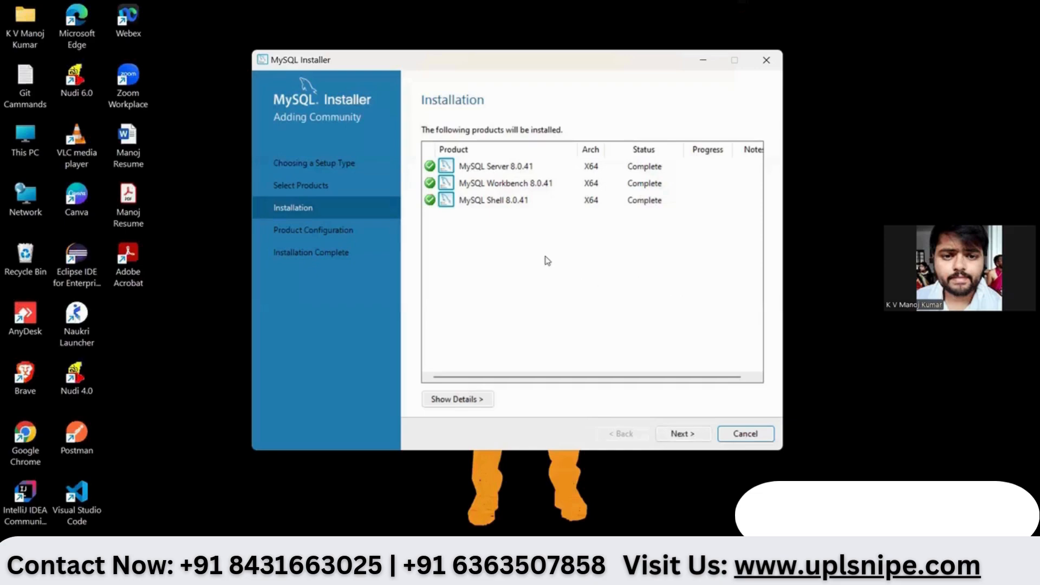
- Begin configuring MySQL Server 8.0.41 as a Development Computer on port 3306
left_click(679, 440)
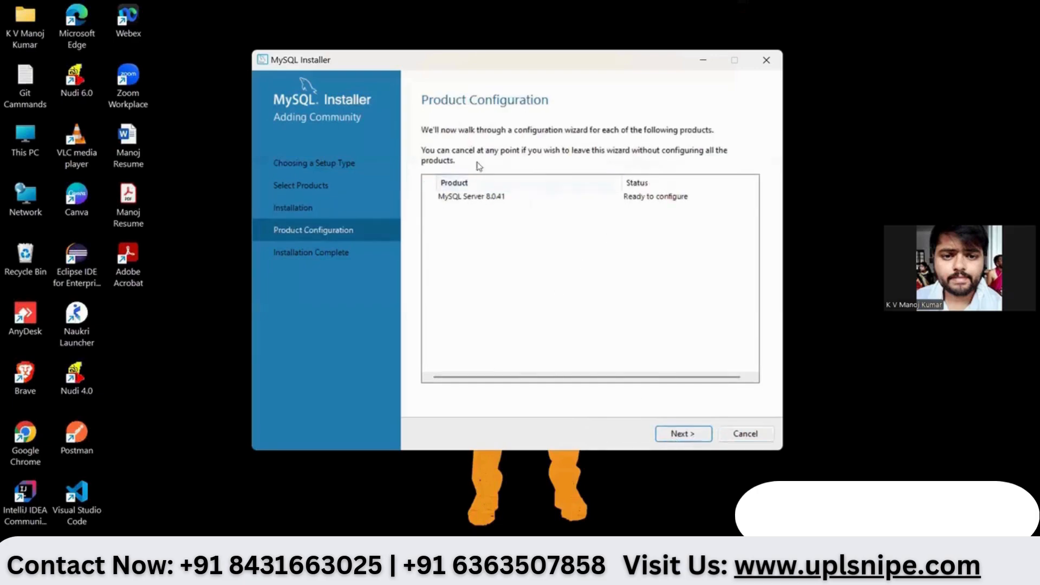
left_click(677, 434)
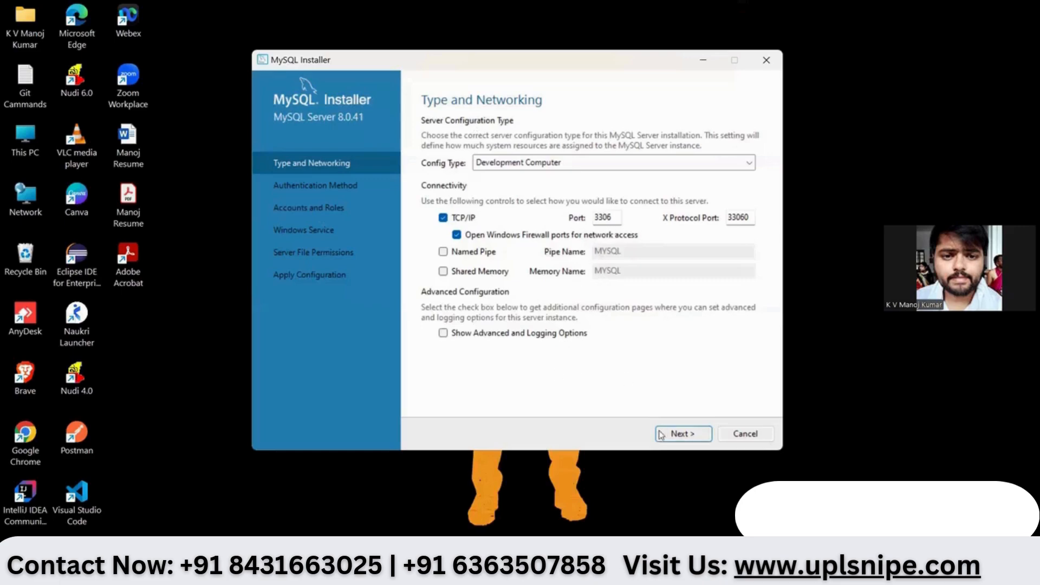
- Accept default networking and keep Use Strong Password Encryption for authentication
left_click(693, 438)
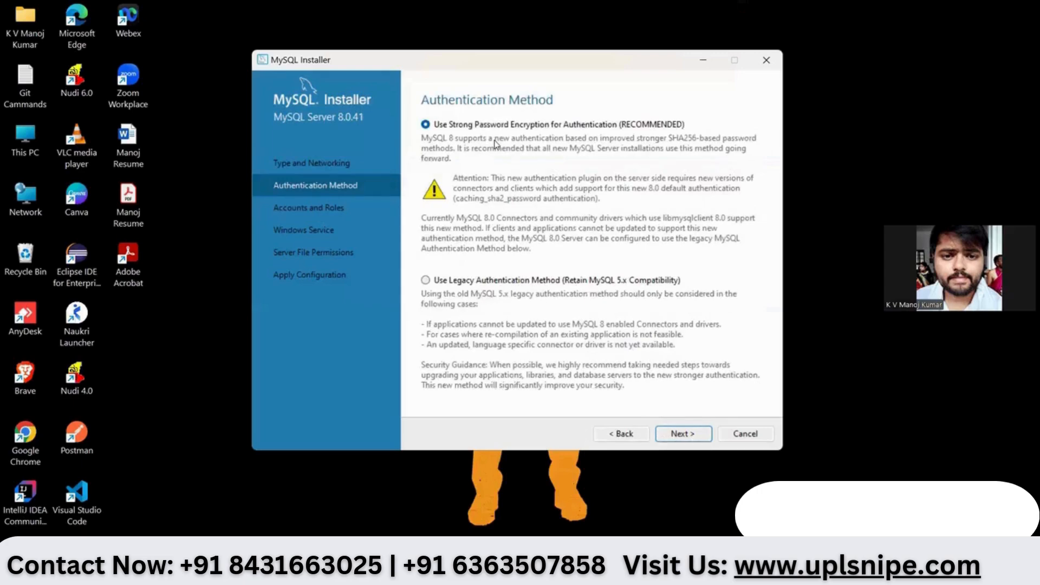
left_click(673, 439)
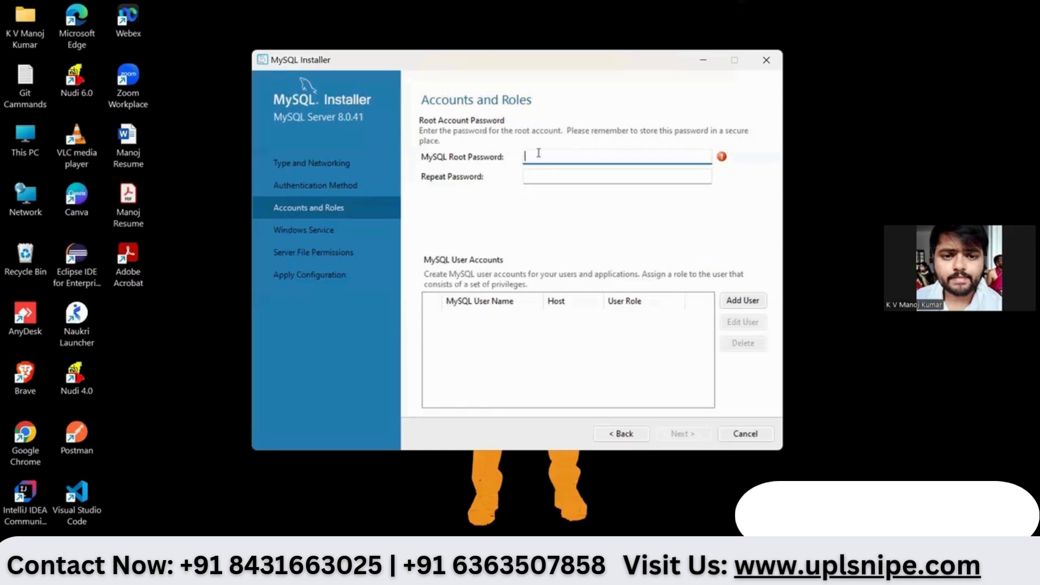
- Enter and confirm the MySQL root account password
type("12345678")
left_click(543, 175)
type("12345")
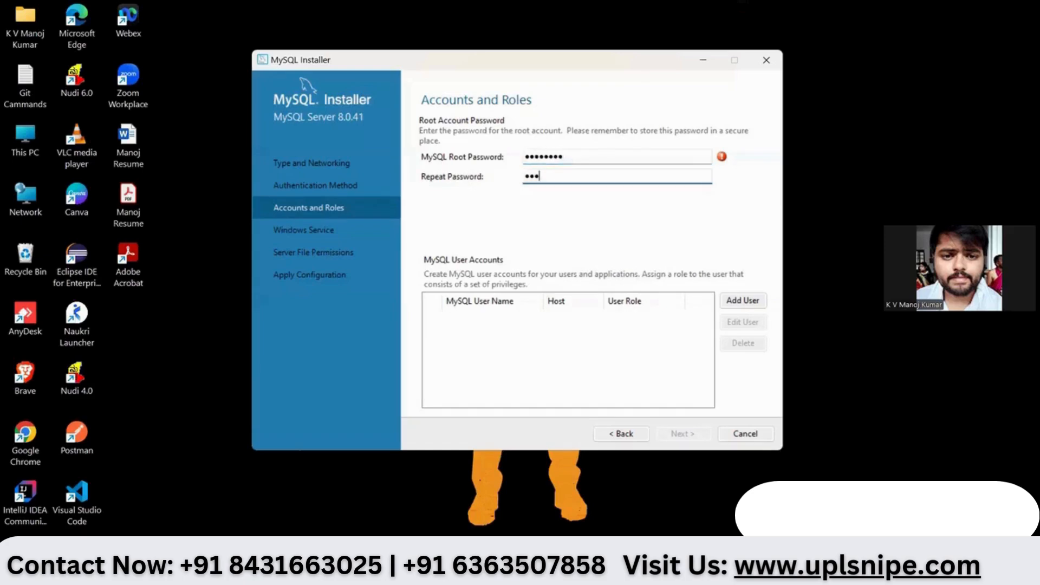
type("678")
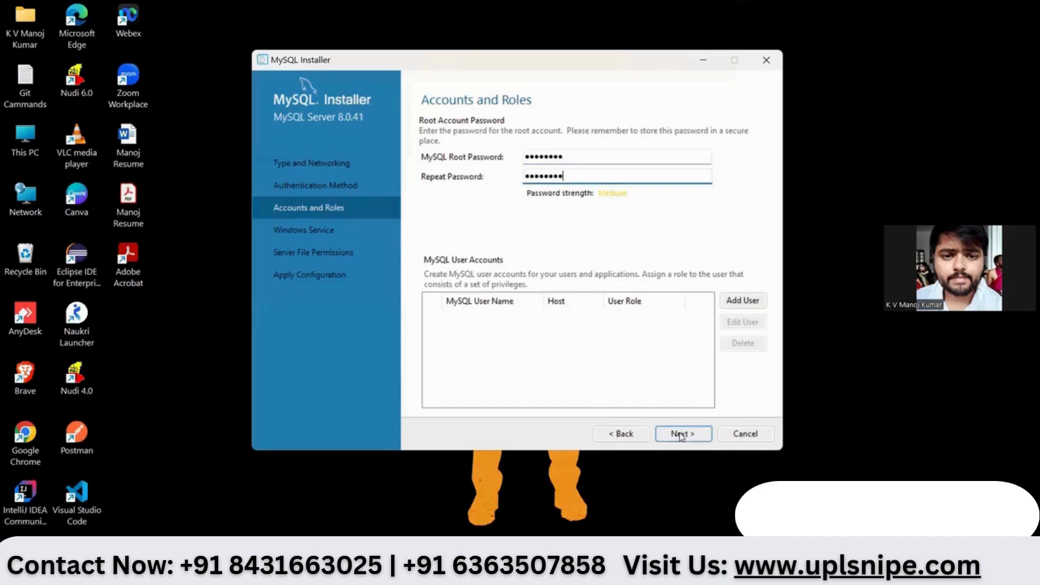
left_click(680, 436)
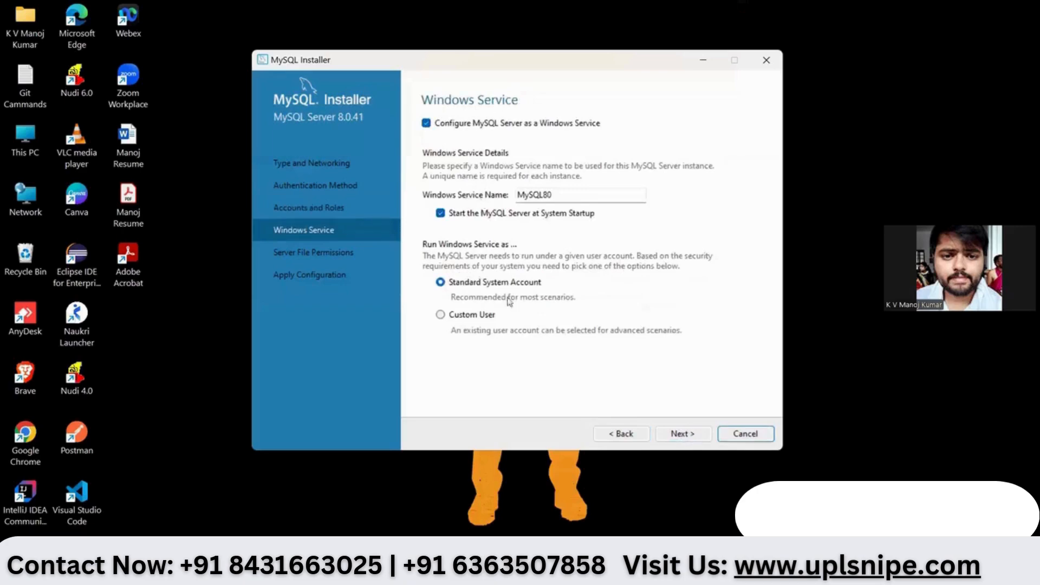
- Accept the default MySQL80 Windows service and server file permission settings
left_click(691, 438)
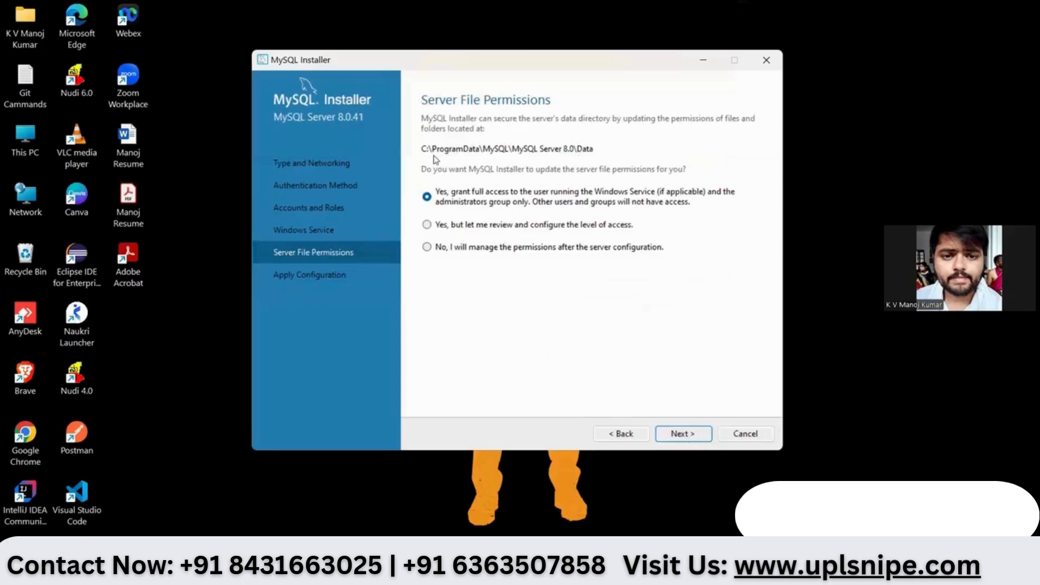
left_click(691, 439)
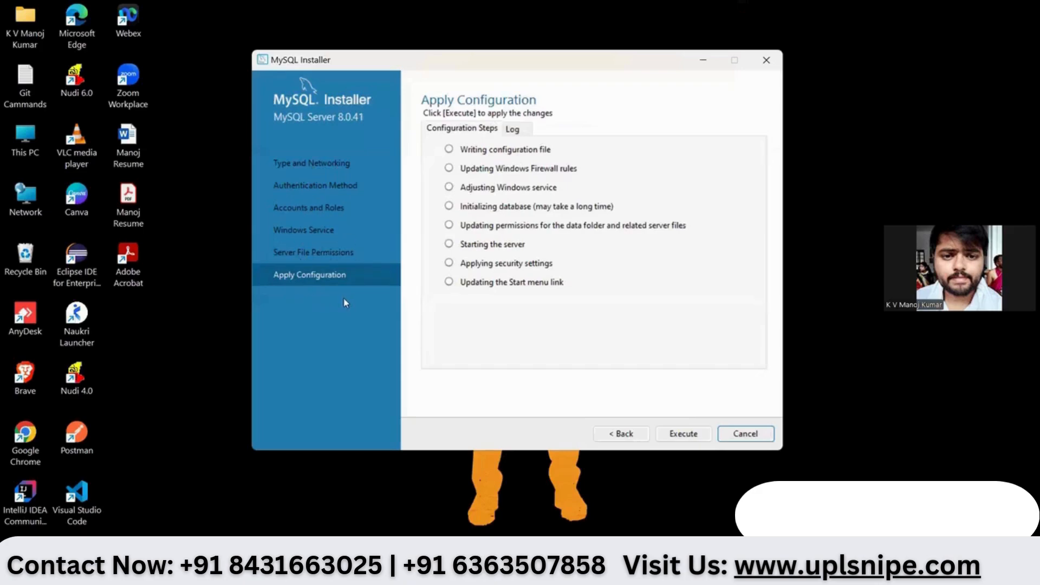
- Apply the MySQL Server 8.0.41 configuration and finish setup, launching Workbench and Shell
left_click(677, 437)
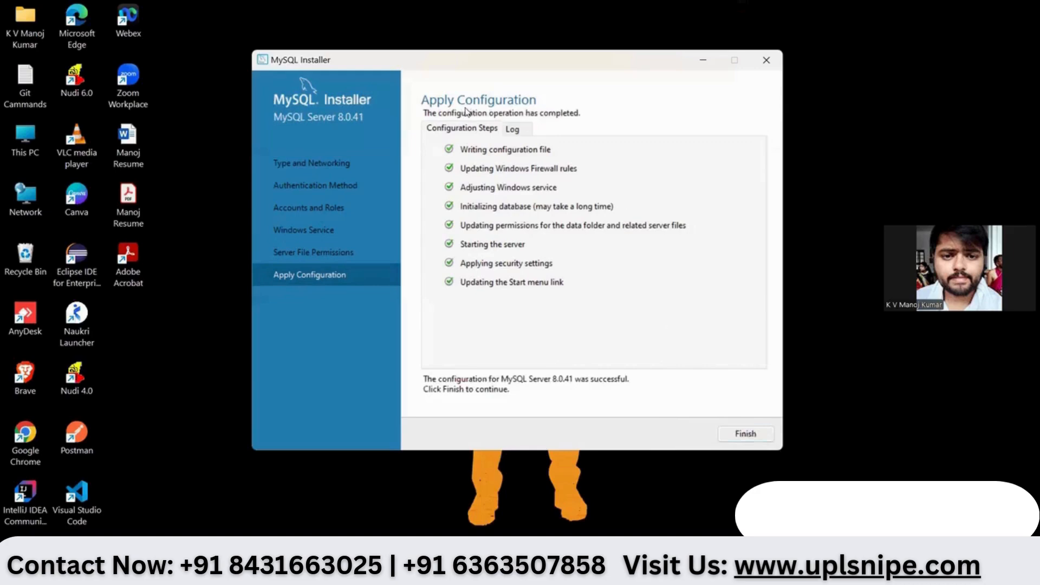
left_click(745, 436)
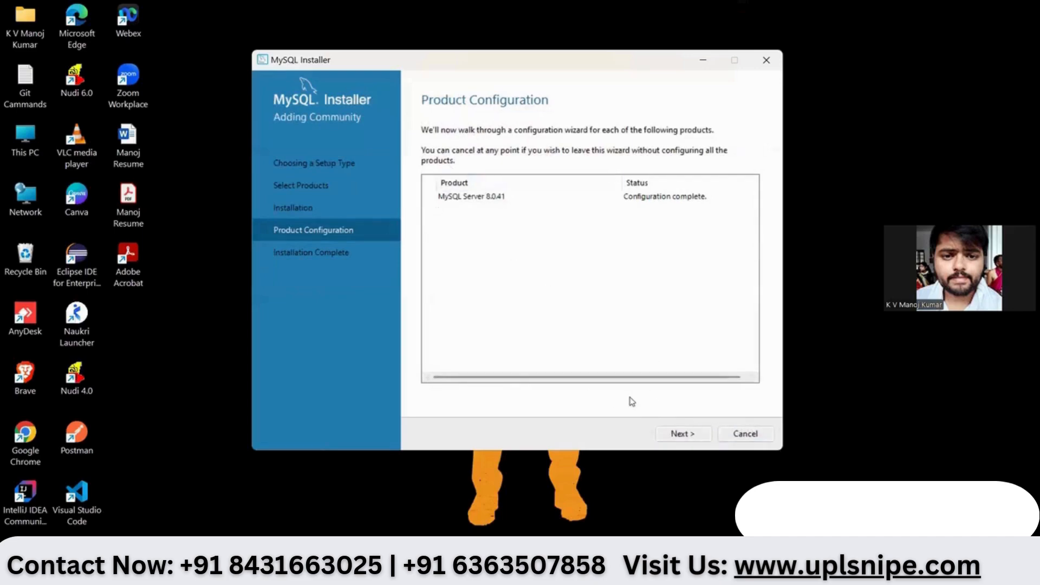
left_click(681, 433)
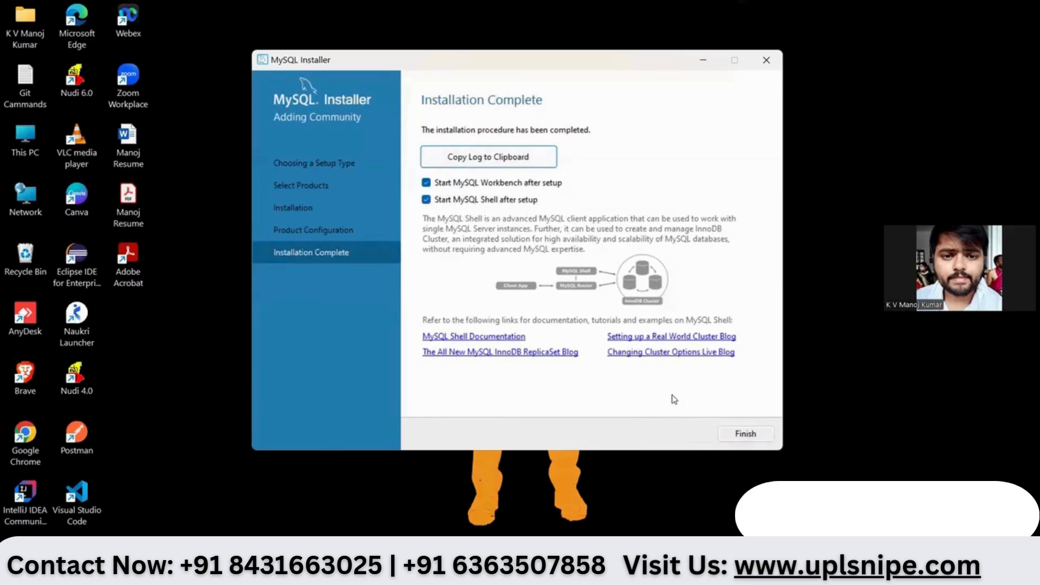
left_click(735, 436)
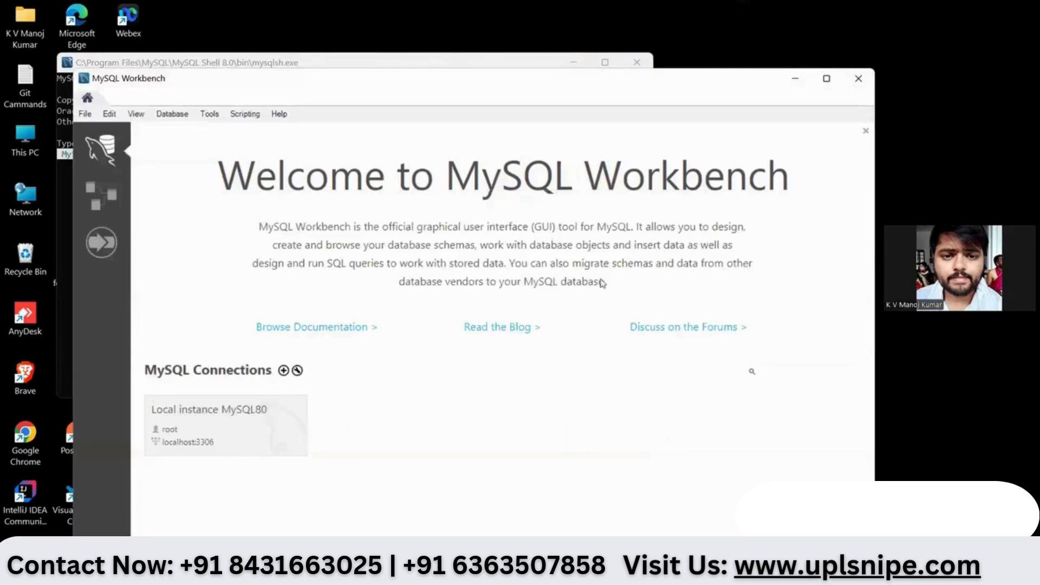
- Connect Workbench to Local instance MySQL80 as root and widen the query editor
left_click(819, 80)
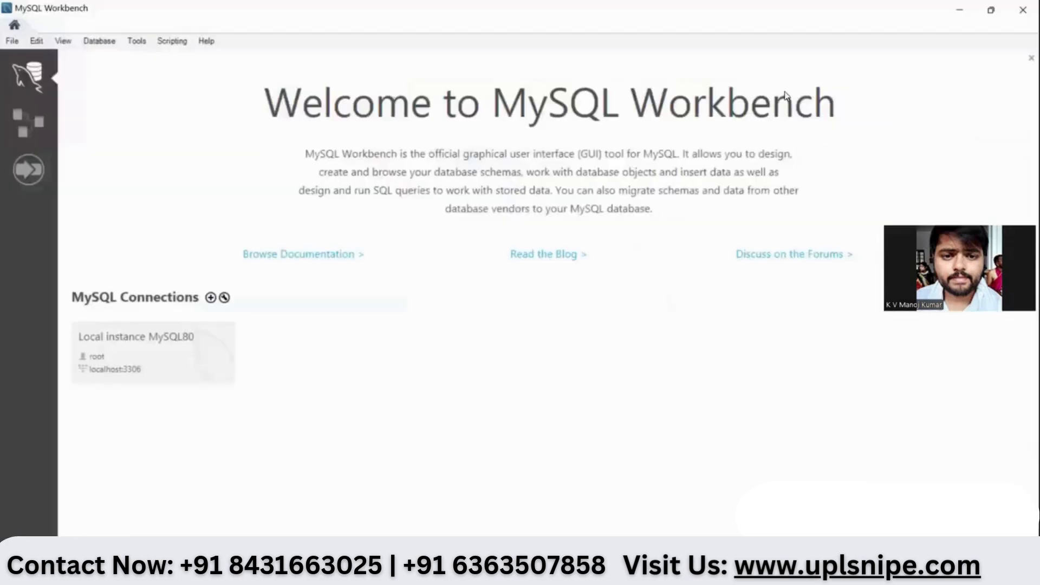
left_click(177, 367)
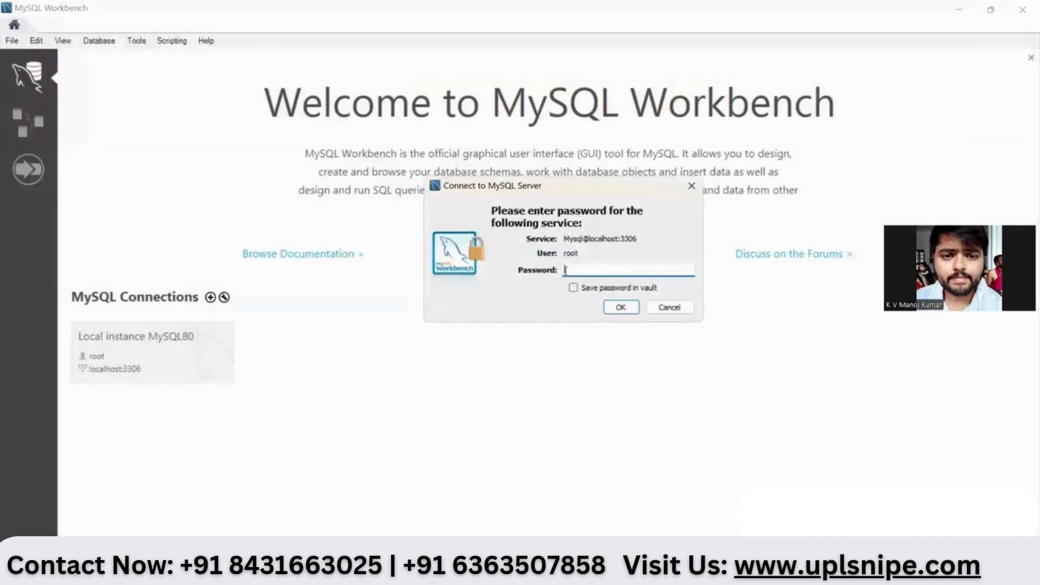
type("********")
left_click(621, 307)
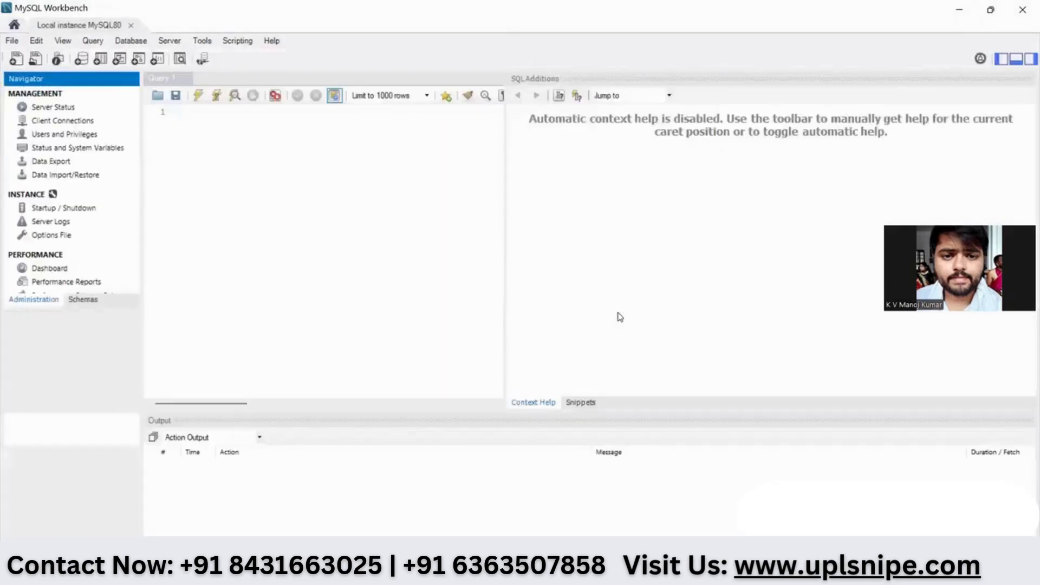
left_click_drag(506, 223, 718, 248)
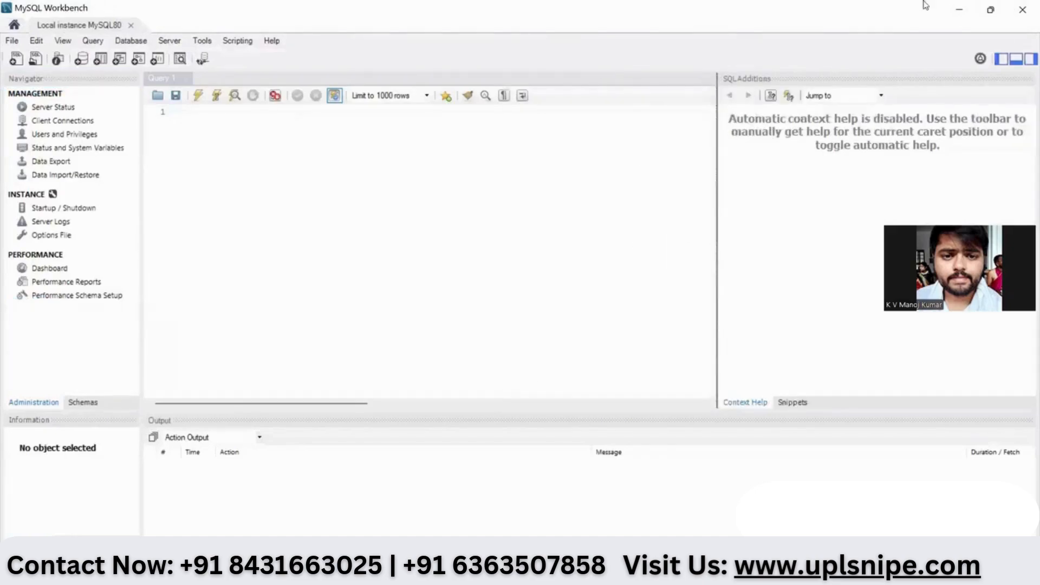
left_click(958, 12)
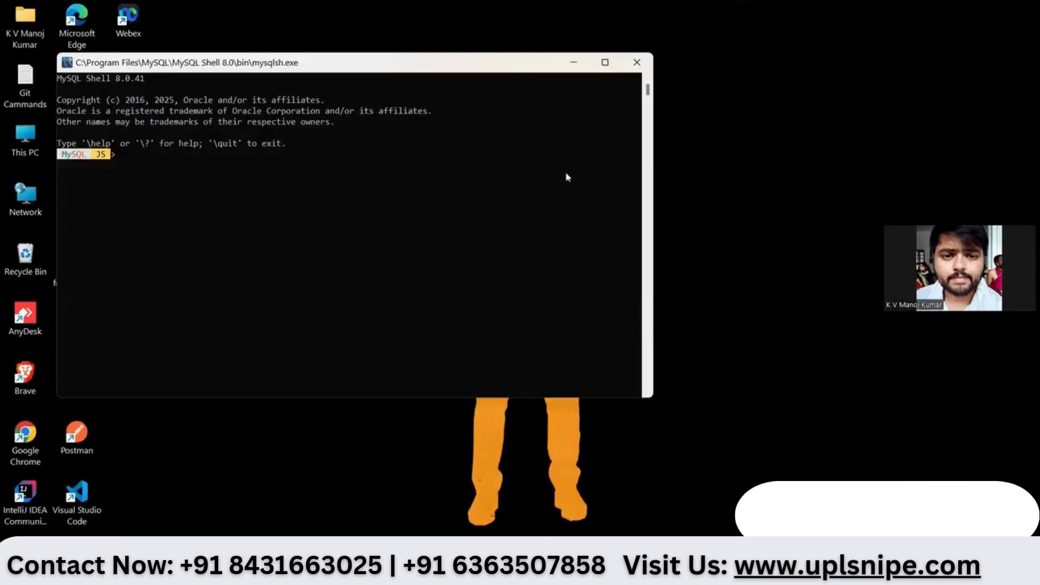
- Close MySQL Shell and launch MySQL 8.0 Command Line Client from the Start menu
left_click(605, 62)
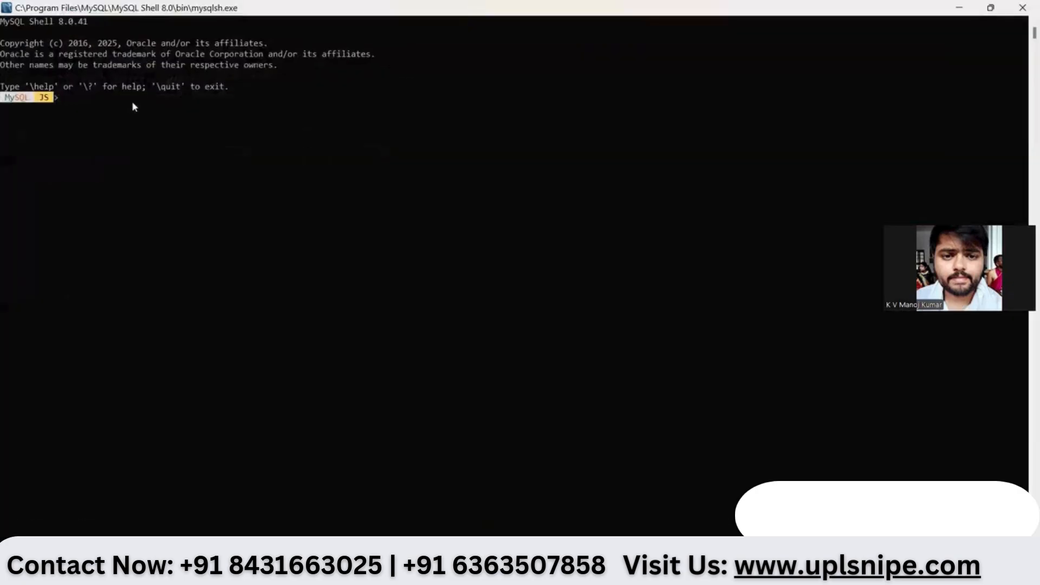
left_click(990, 7)
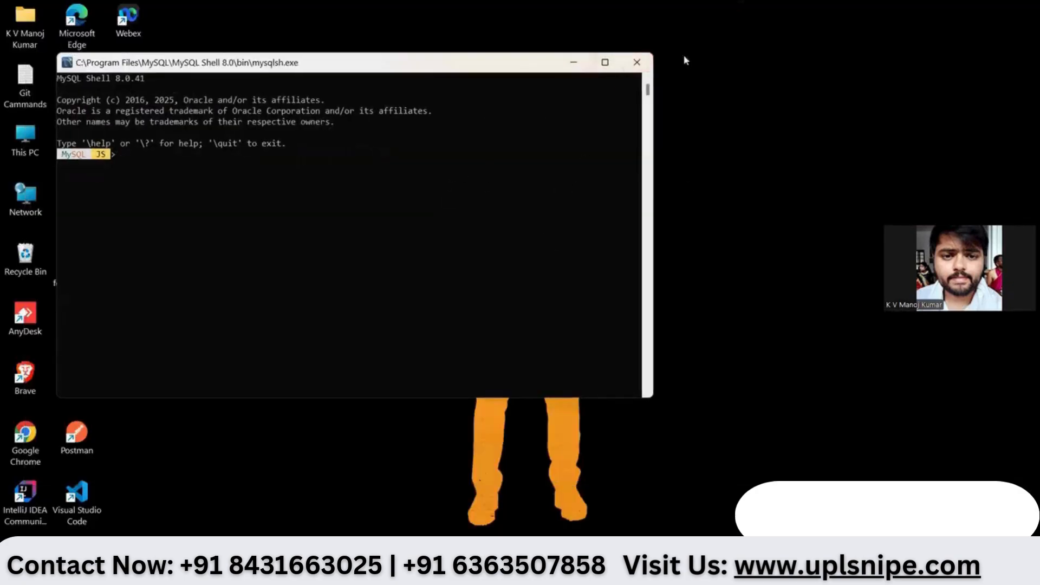
left_click(637, 62)
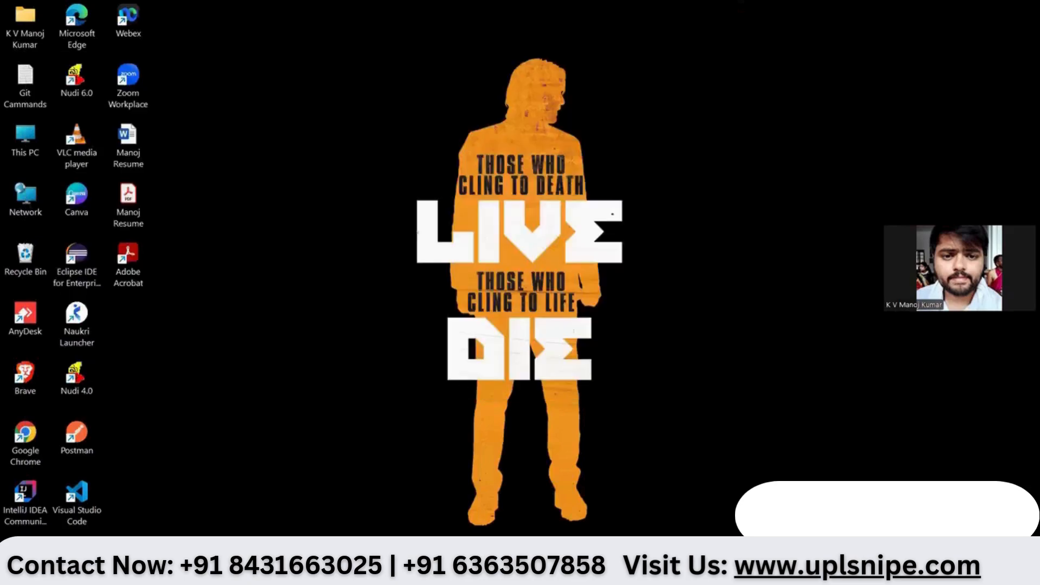
key("super")
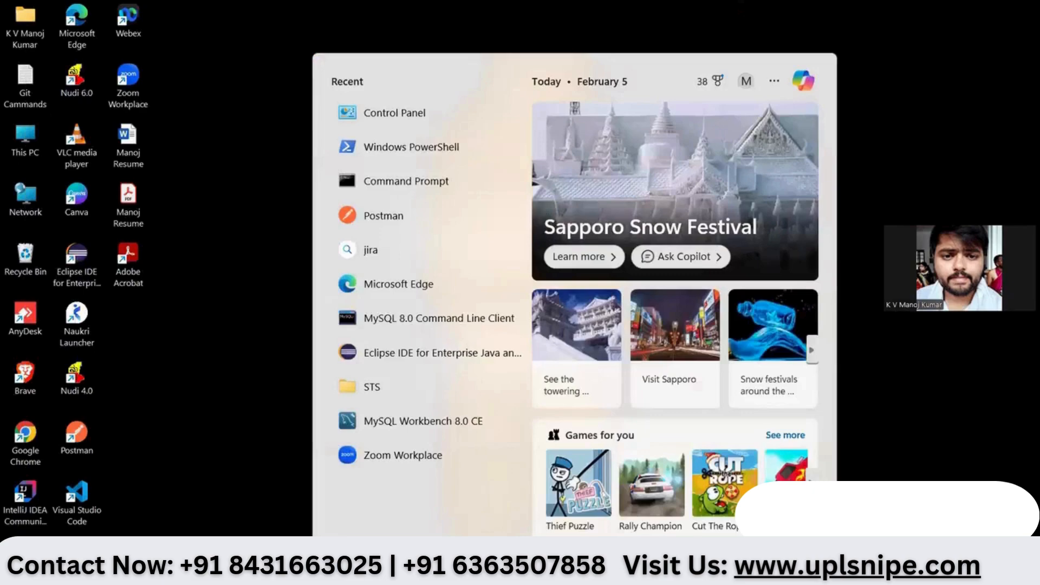
left_click(437, 323)
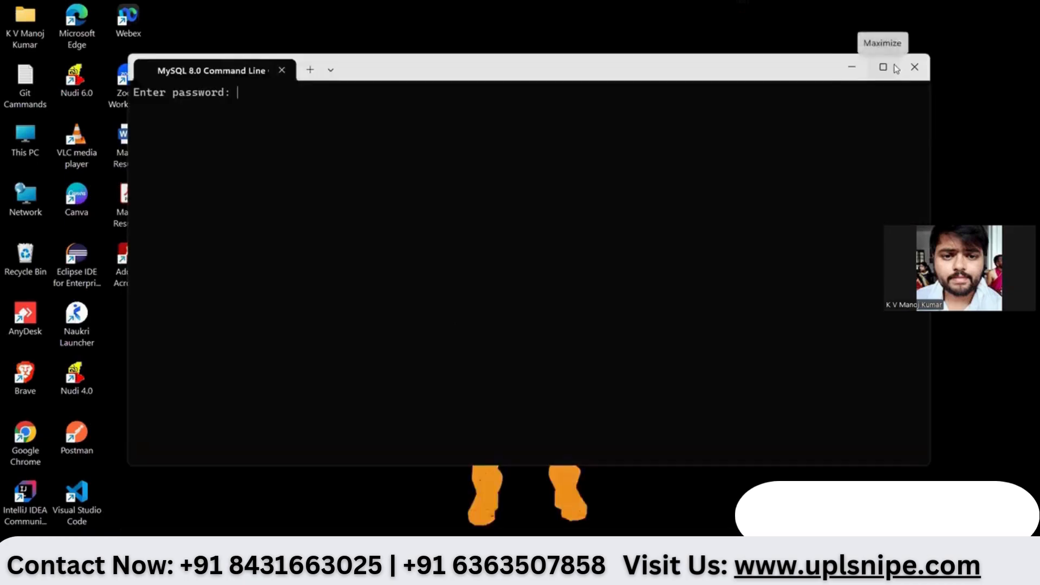
- Maximize the command line client and log in with the root password
left_click(895, 68)
type("**")
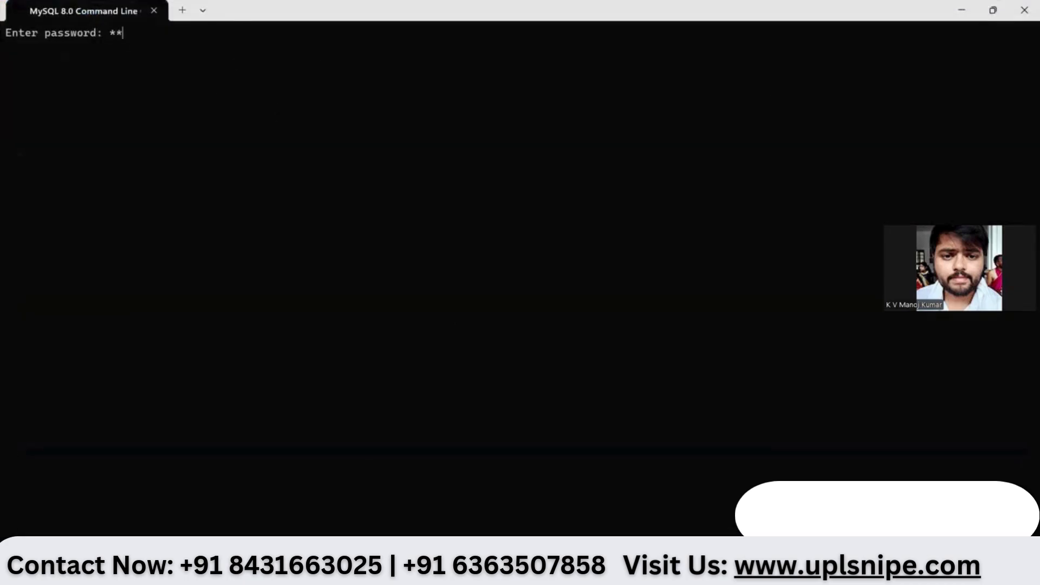
type("******")
key("Return")
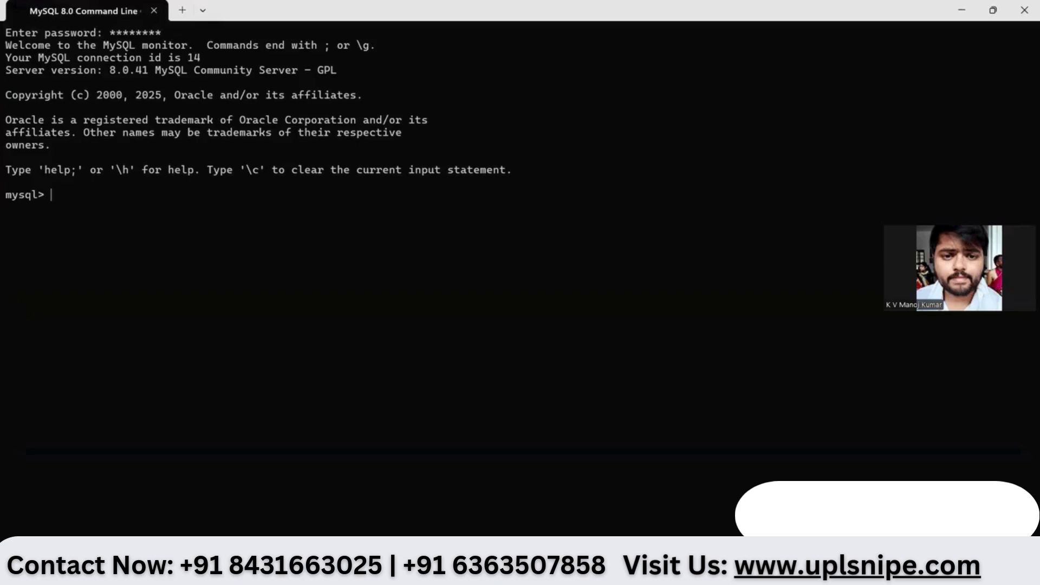
- Run 'create database UPL;' and 'use UPL;', then begin a create table statement
type("create database")
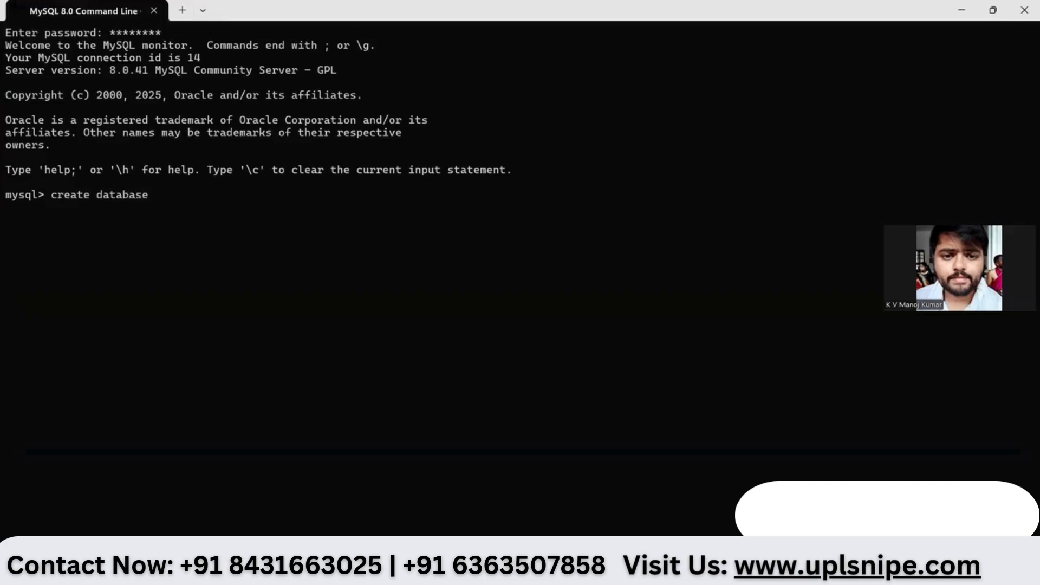
type(" UPL;")
key("Return")
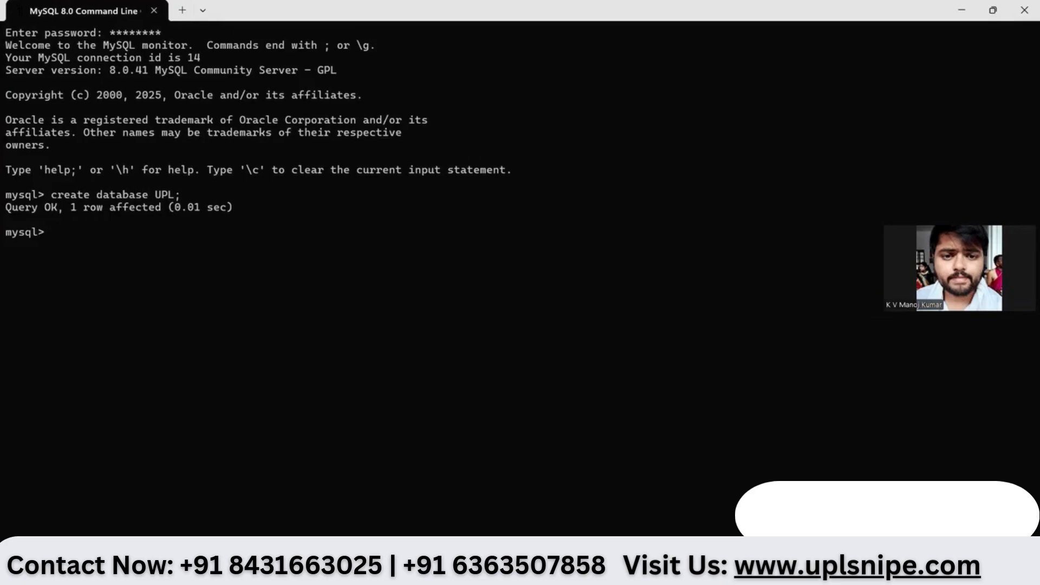
type("use UPL")
key("BackSpace")
key("BackSpace")
type("PL;")
key("Return")
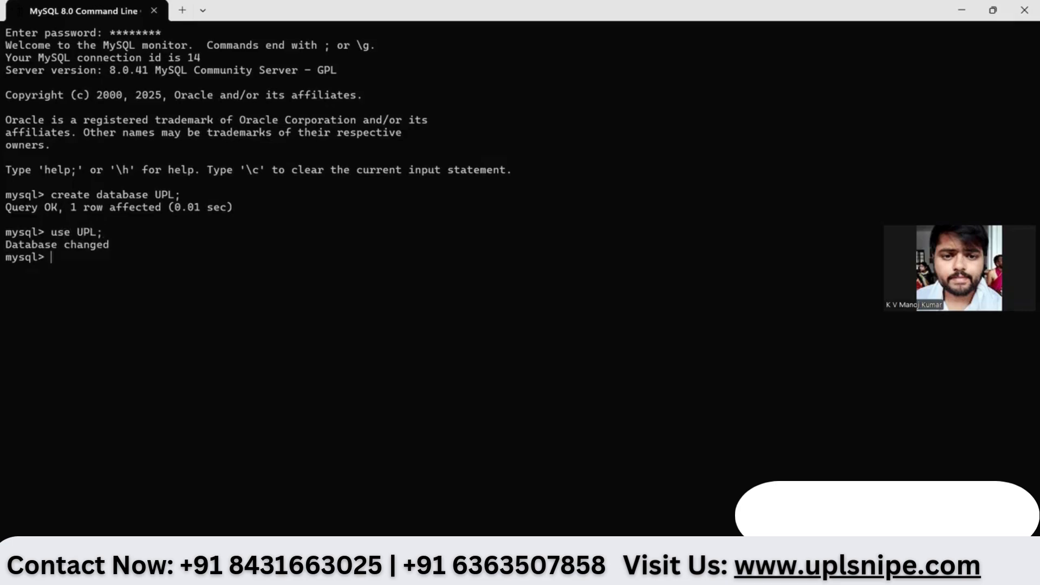
type("create table ( ri")
- Run the unnamed create table (rollNo int, studentName varchar(50)), which fails, then recall it
key("BackSpace")
type("oll")
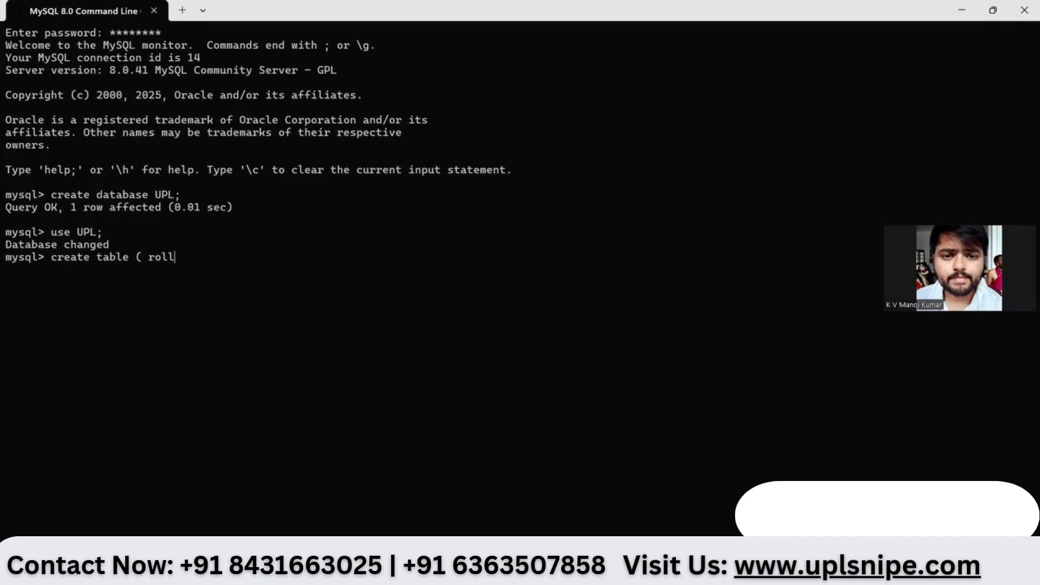
type("N")
type("o int, ")
type("studnet")
key("BackSpace")
key("BackSpace")
key("BackSpace")
type("entNam")
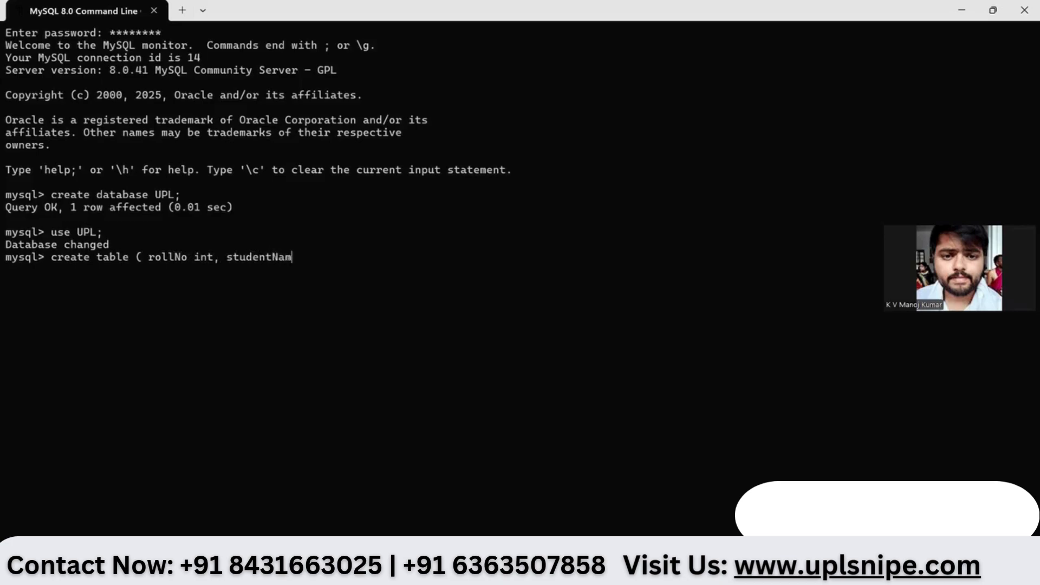
type("e varchar()")
key("Left")
type("50));")
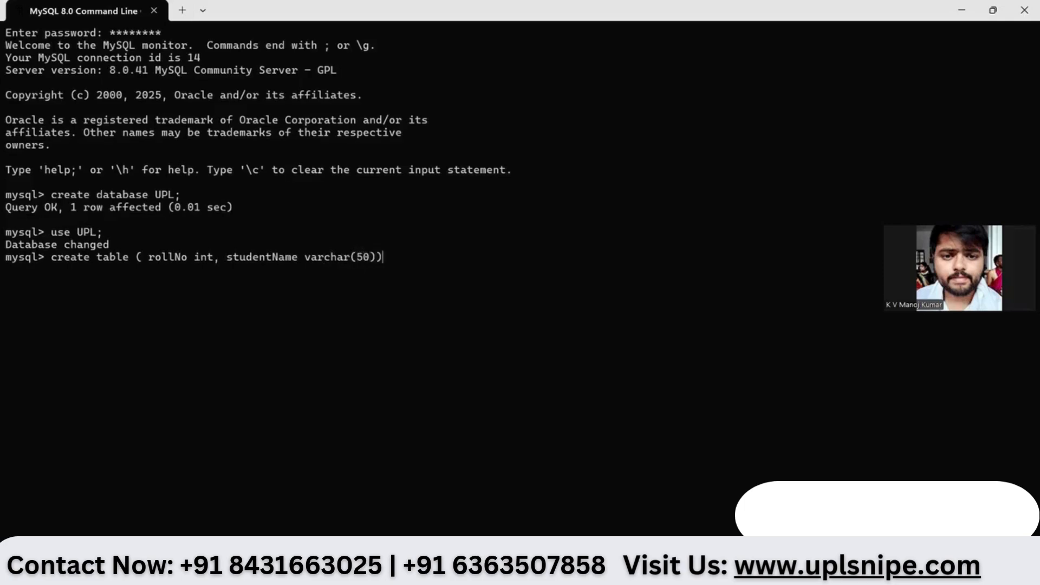
key("Return")
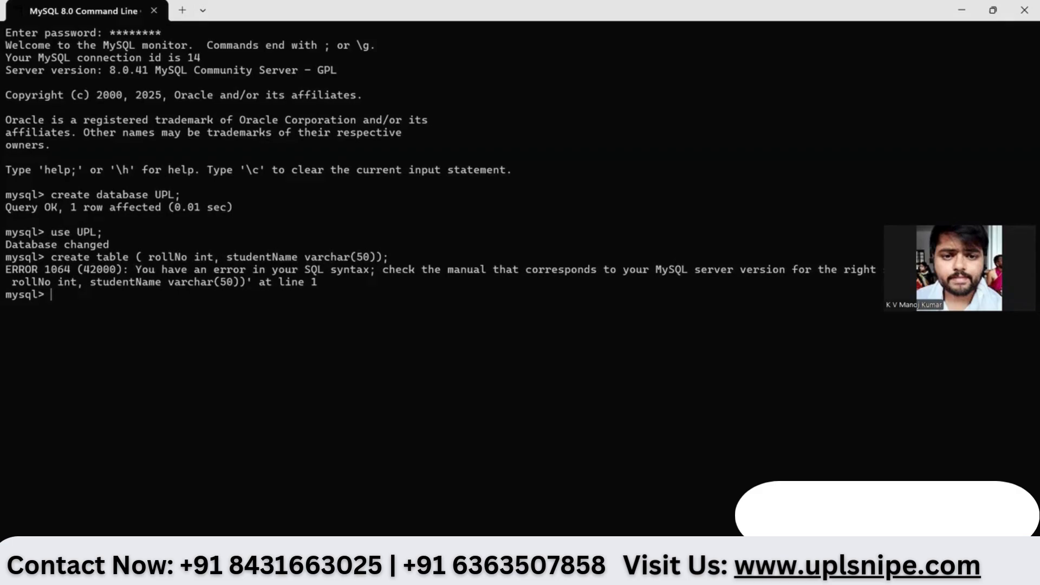
key("Up")
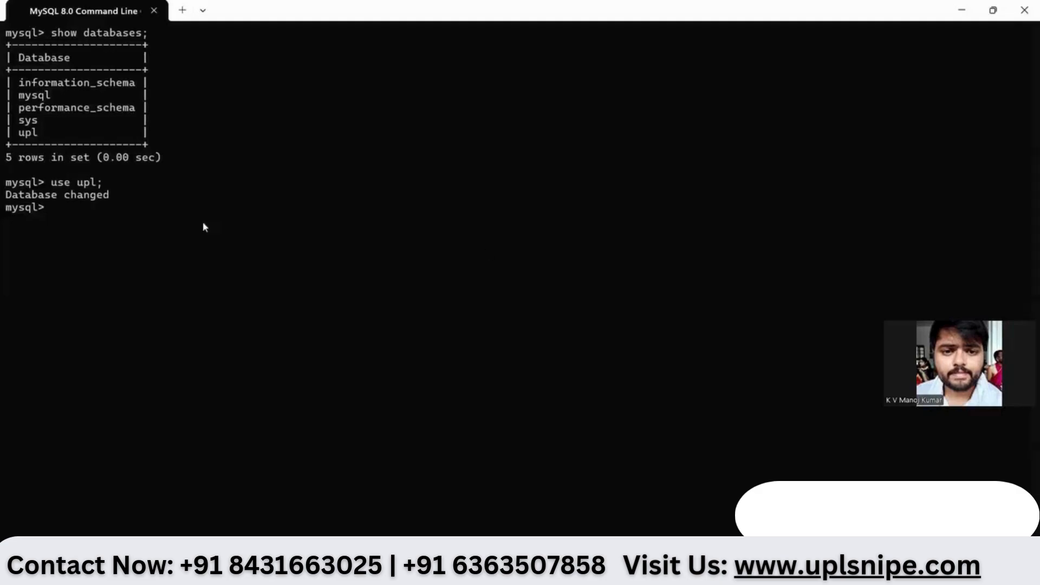
- Create table student with roll_no int and student_name varchar(50), then run 'desc student;'
left_click(147, 213)
type("create")
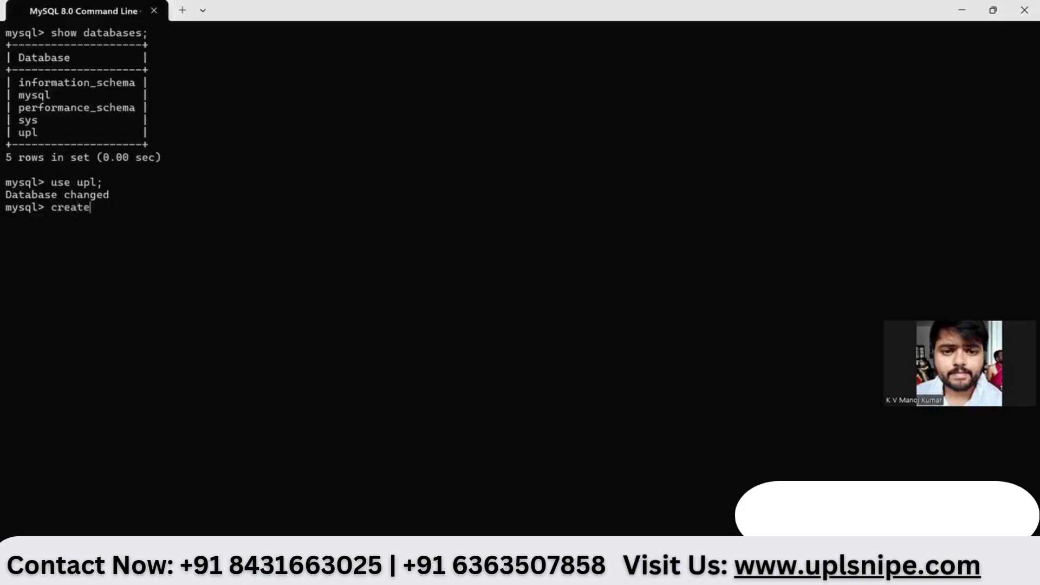
type(" table student (ro")
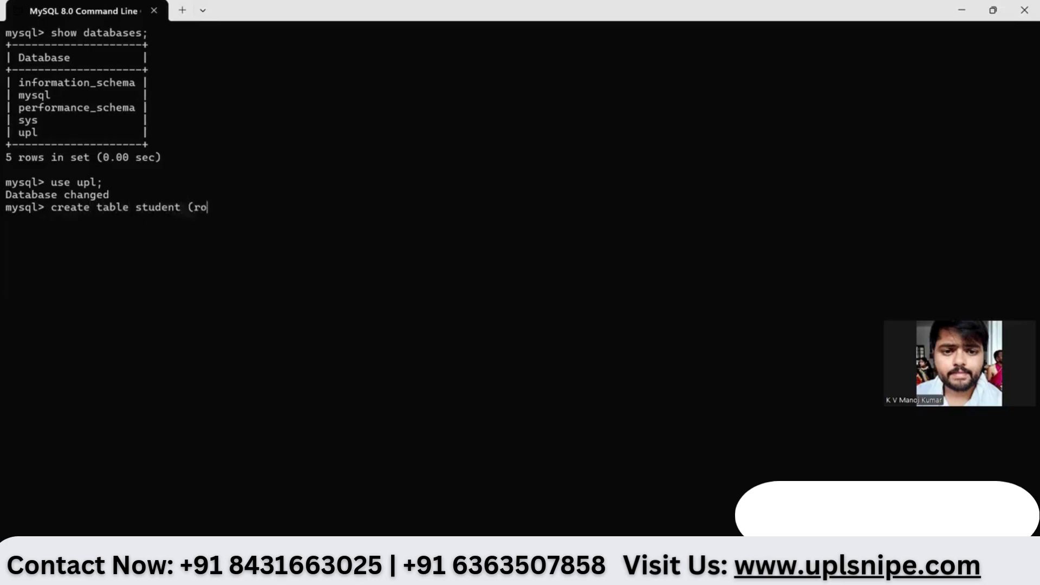
type("ll_no int, student_name")
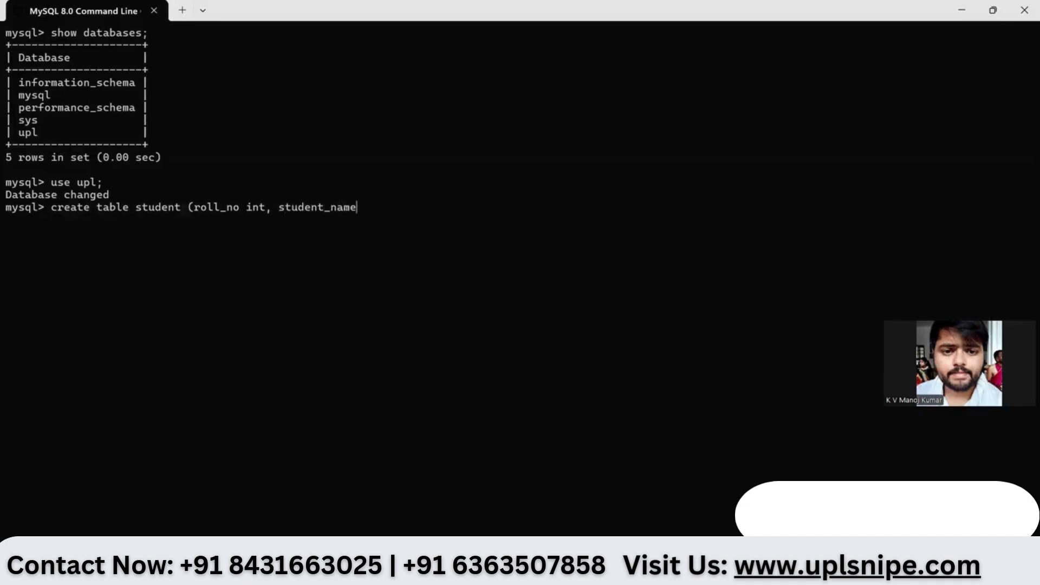
type(" var")
type("char")
type("()")
type("50")
type(")")
type(";")
key("Return")
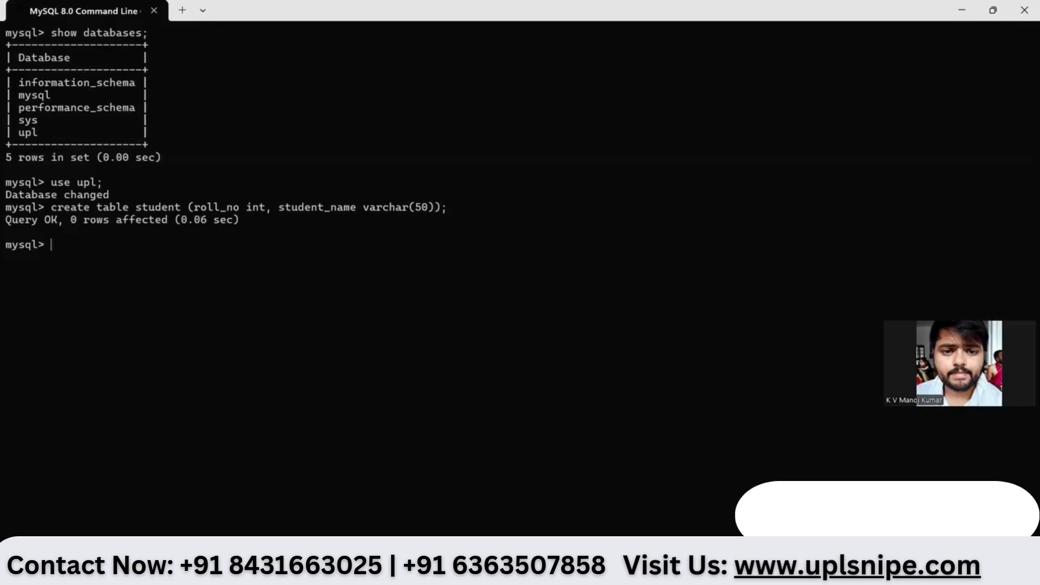
type("desc student;")
key("Return")
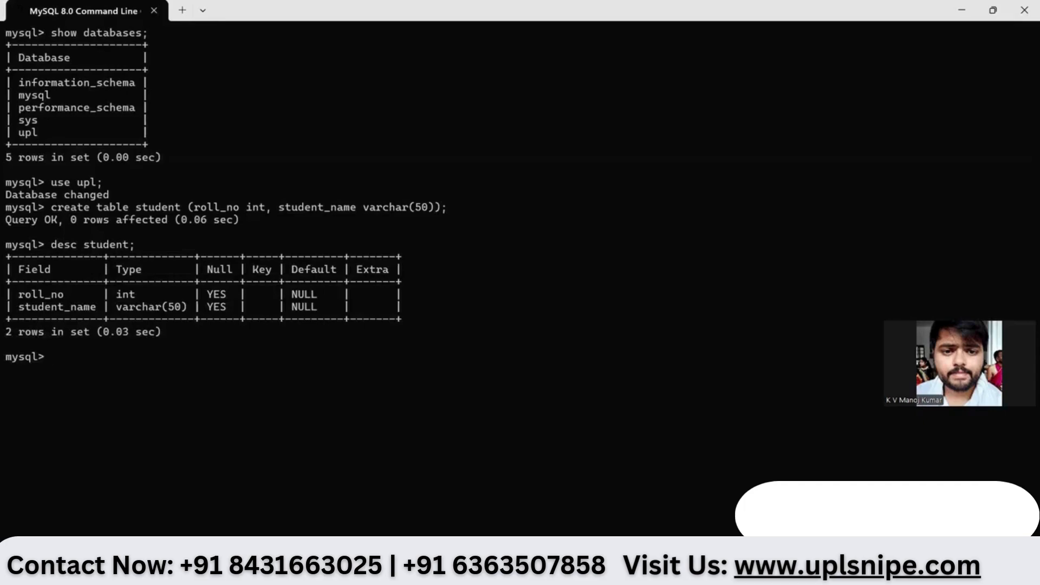
left_click(992, 10)
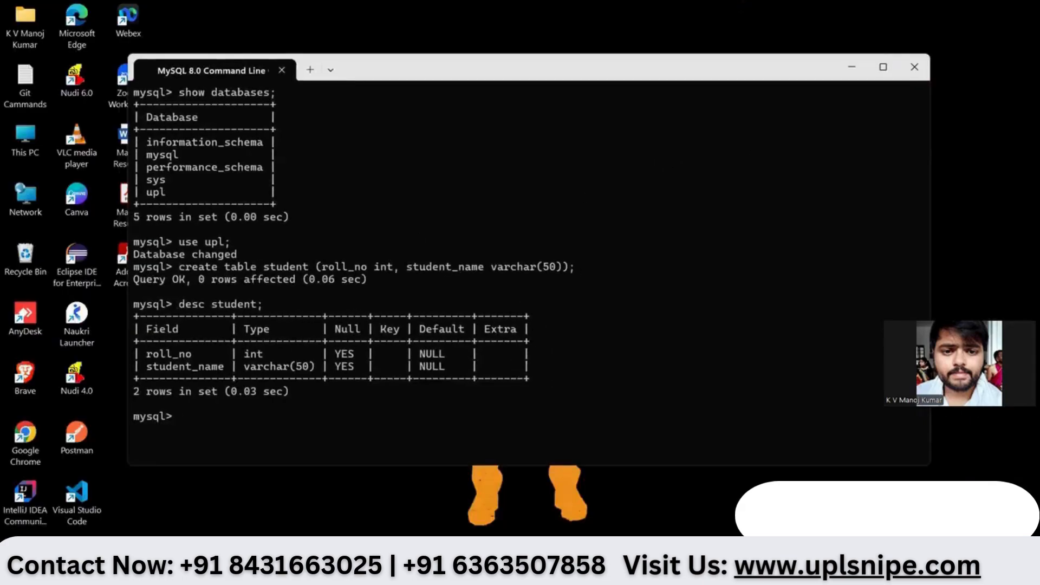